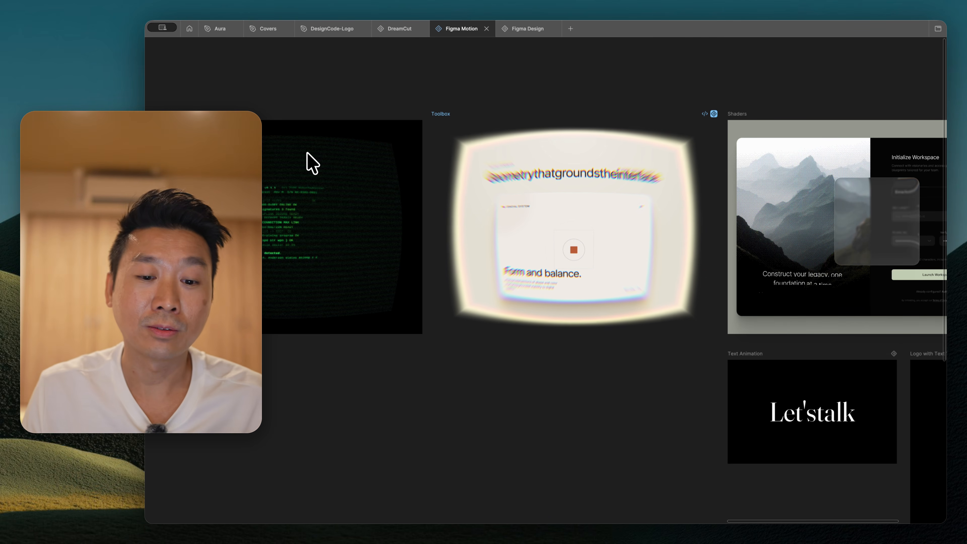
# Select the Toolbox frame, restore the hidden interface panels and play the frame's animation
pyautogui.scroll(-4, 297, 124)
pyautogui.hscroll(2, 297, 124)
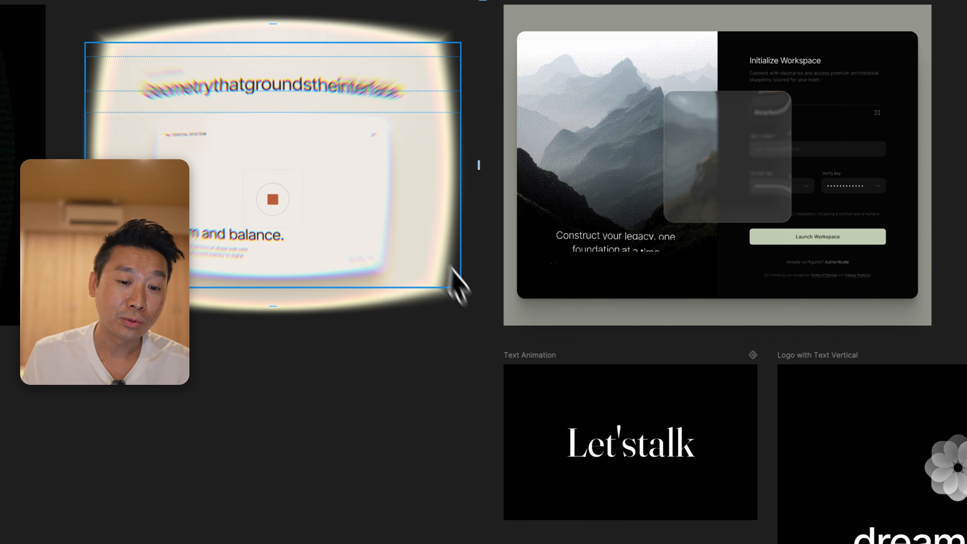
pyautogui.scroll(2, 468, 281)
pyautogui.hscroll(-3, 468, 244)
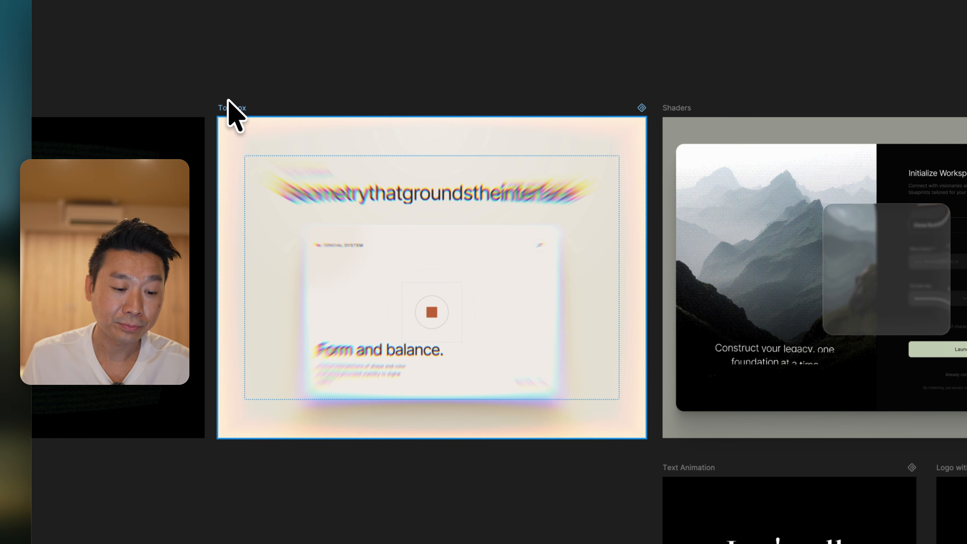
pyautogui.click(175, 53)
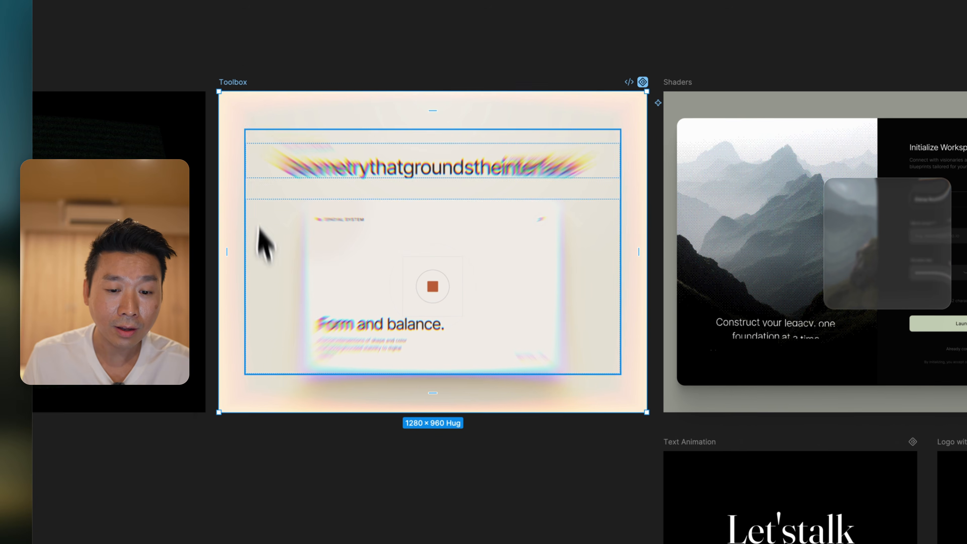
pyautogui.press('super+backslash')
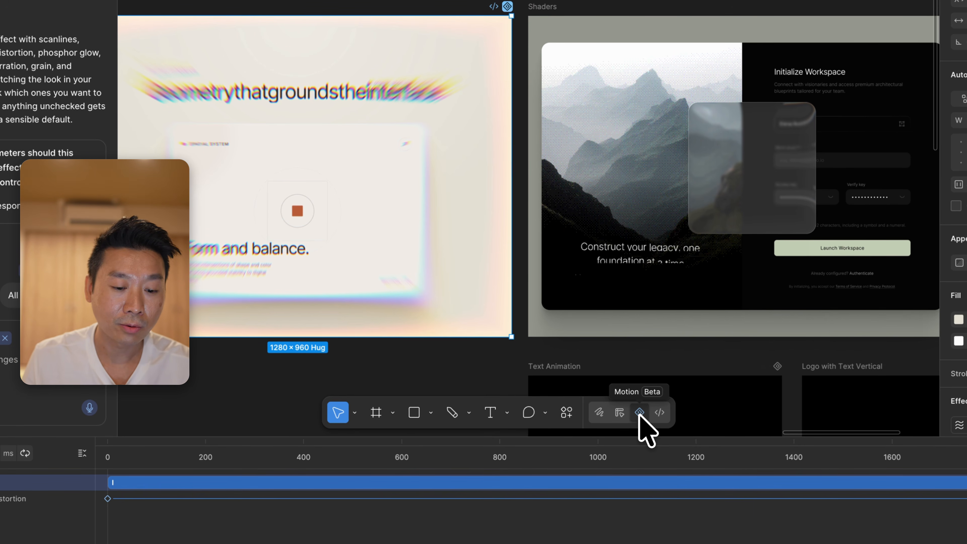
pyautogui.press('space')
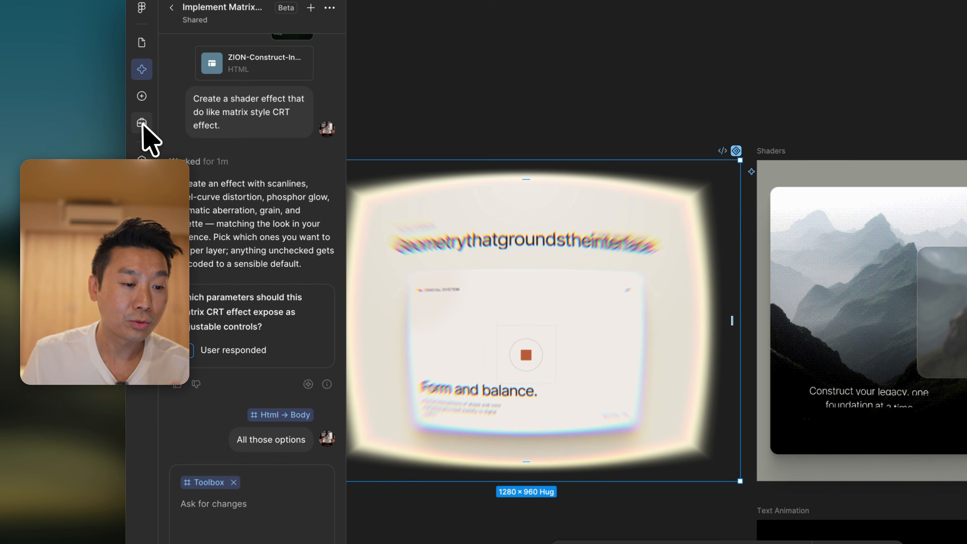
# Open the tools library to review the available effects, and zoom to the Toolbox frame
pyautogui.click(141, 123)
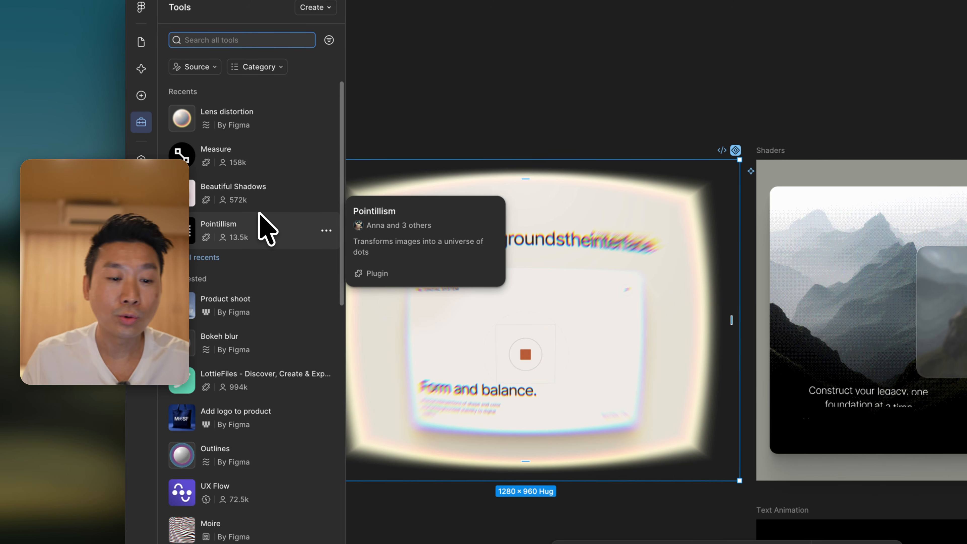
pyautogui.hscroll(-3, 468, 107)
pyautogui.scroll(-2, 467, 106)
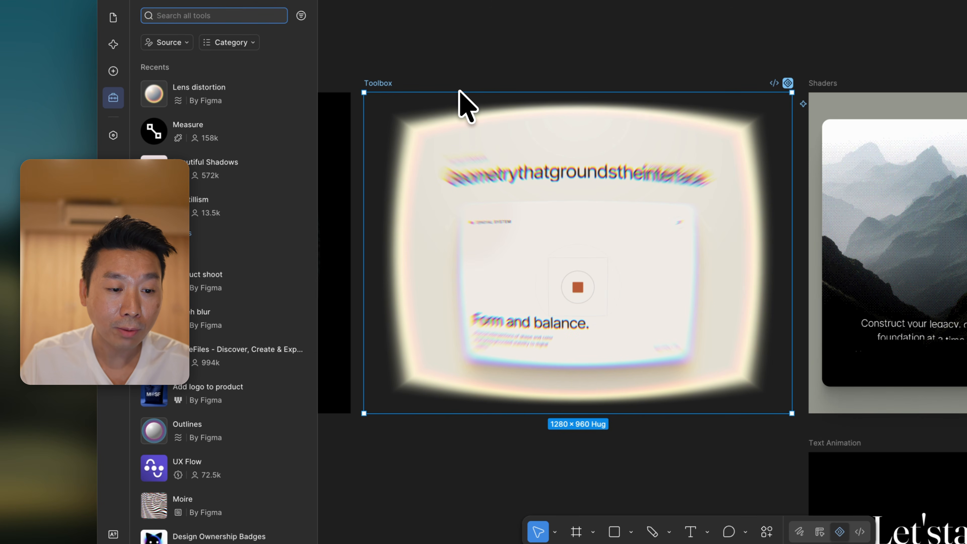
pyautogui.hscroll(-1, 381, 85)
pyautogui.hotkey('shift', '2')
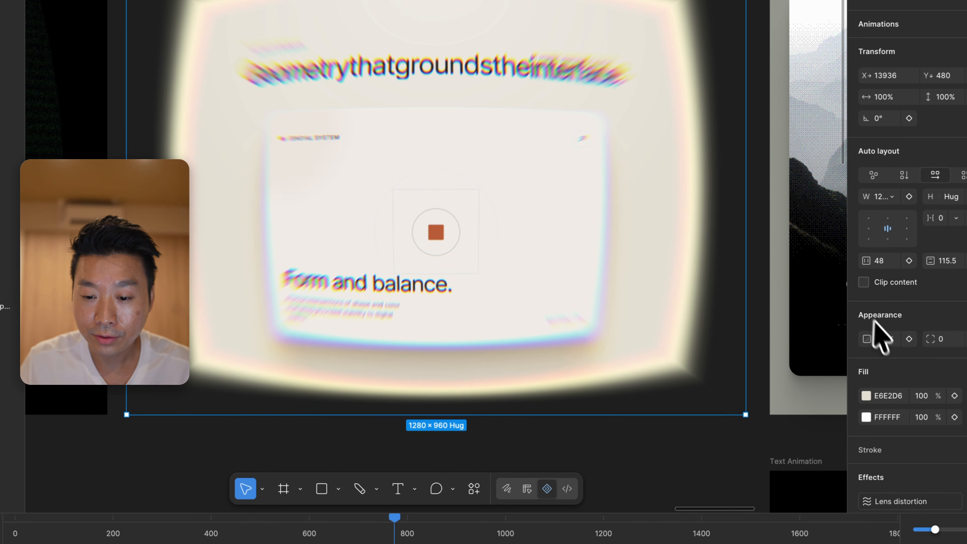
# Hide the Toolbox frame's Lens distortion effect and show it again to compare the two looks
pyautogui.scroll(-6, 876, 335)
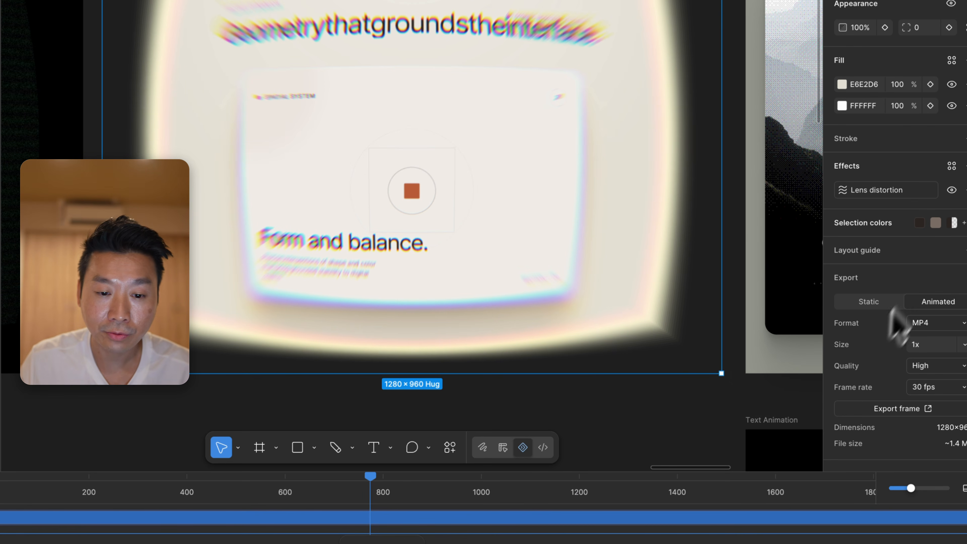
pyautogui.click(951, 190)
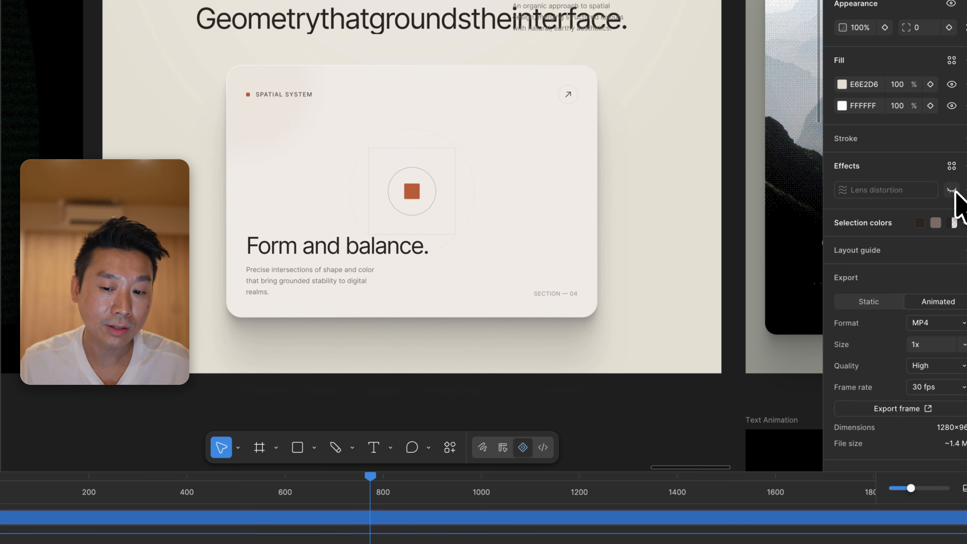
pyautogui.click(952, 190)
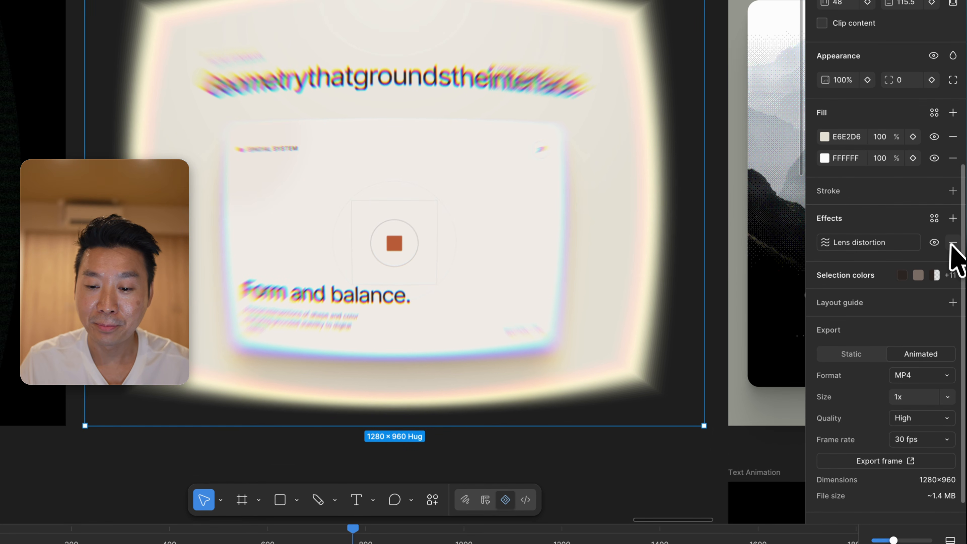
# Set the Distortion of the Toolbox frame's Lens distortion effect to 0.75 at the current playhead time, and deselect the frame
pyautogui.click(862, 243)
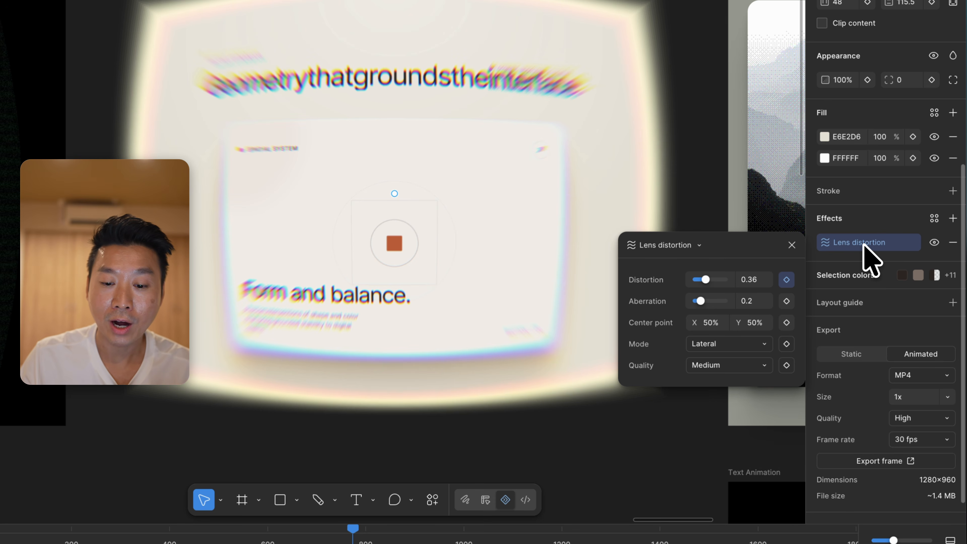
pyautogui.moveTo(705, 280)
pyautogui.mouseDown()
pyautogui.moveTo(738, 278)
pyautogui.moveTo(700, 278)
pyautogui.moveTo(717, 278)
pyautogui.mouseUp()
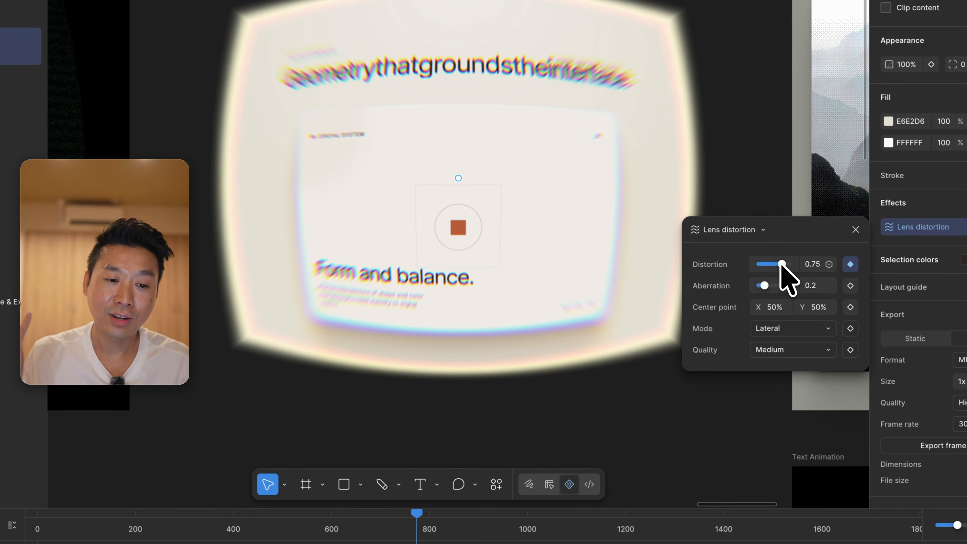
pyautogui.hscroll(10, 485, 329)
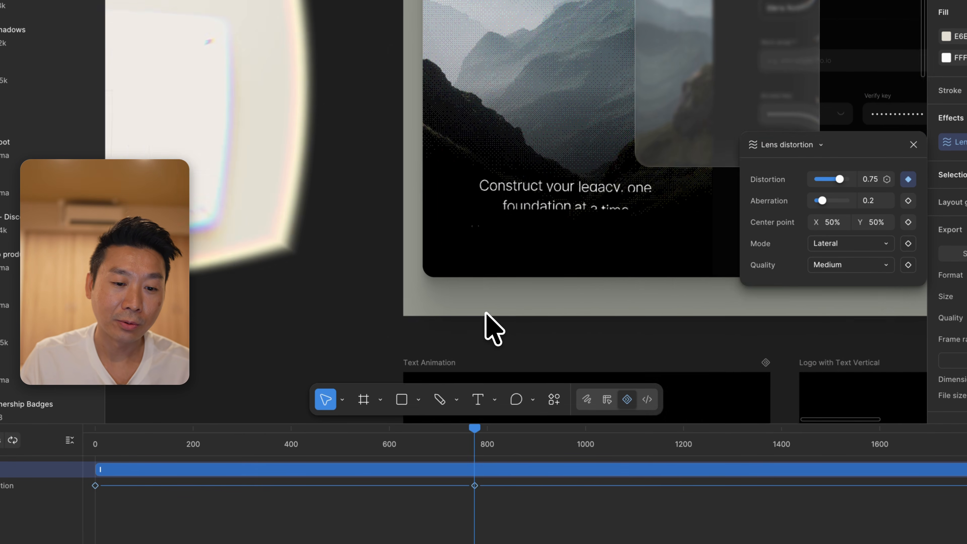
pyautogui.scroll(2, 486, 313)
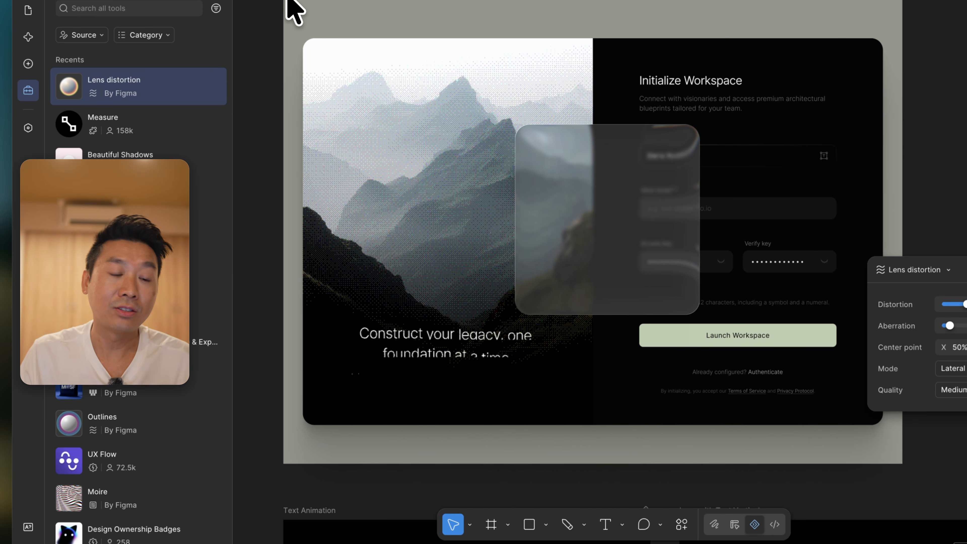
pyautogui.click(296, 11)
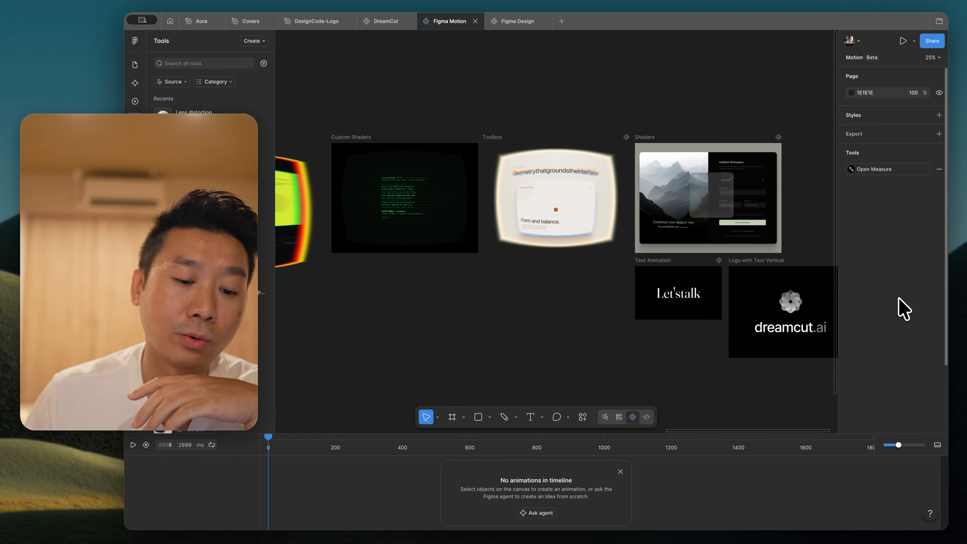
# Draw a square frame of about 808 × 808 on the empty canvas below the Text Animation frame
pyautogui.hscroll(3, 552, 403)
pyautogui.scroll(-2, 552, 403)
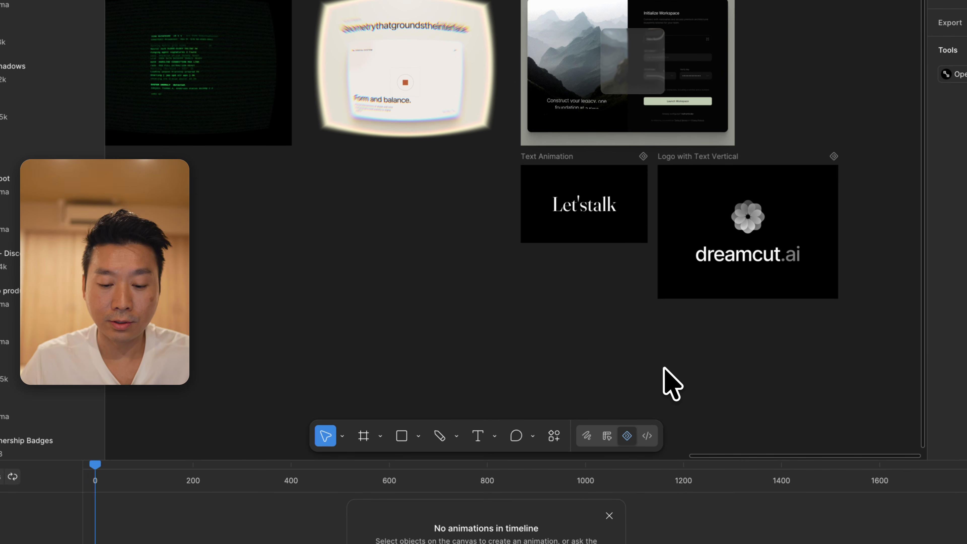
pyautogui.scroll(3, 671, 383)
pyautogui.hscroll(3, 672, 382)
pyautogui.scroll(-2, 672, 383)
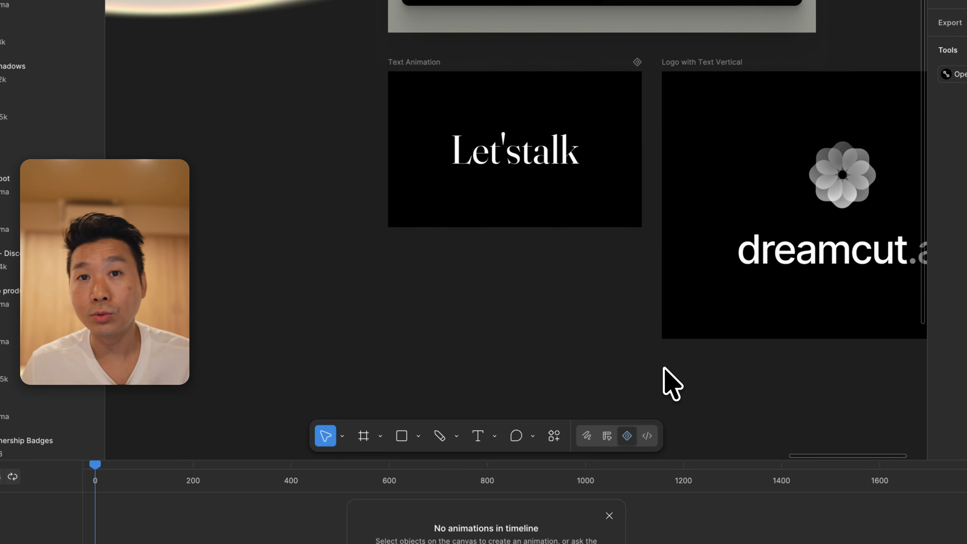
pyautogui.scroll(-5, 664, 368)
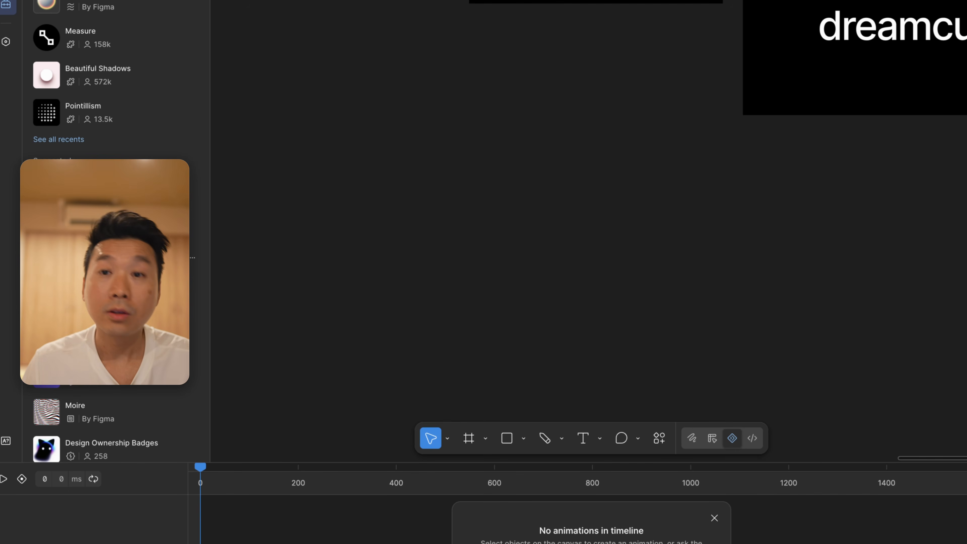
pyautogui.press('f')
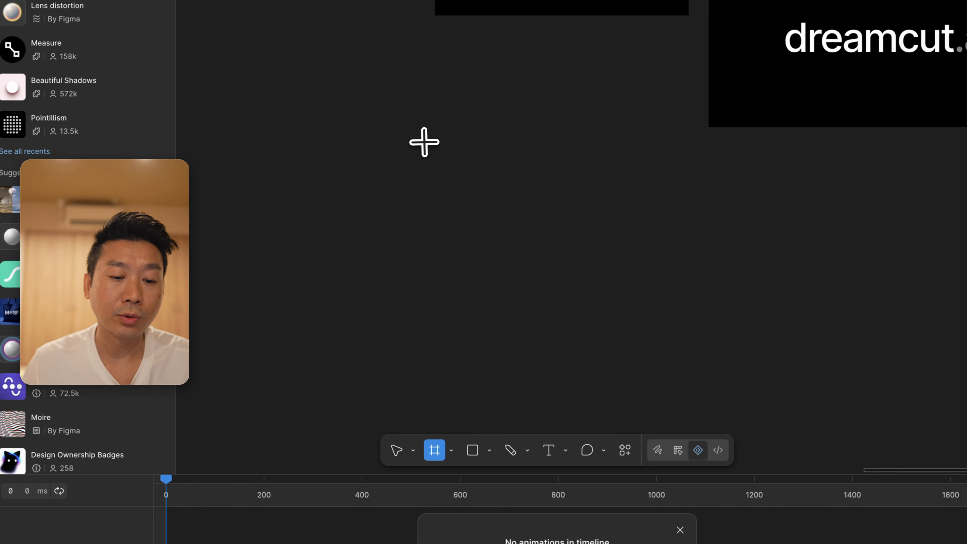
pyautogui.moveTo(456, 129); pyautogui.dragTo(736, 338)
pyautogui.moveTo(659, 365); pyautogui.dragTo(648, 358)
pyautogui.press('shift')
pyautogui.scroll(-2, 648, 358)
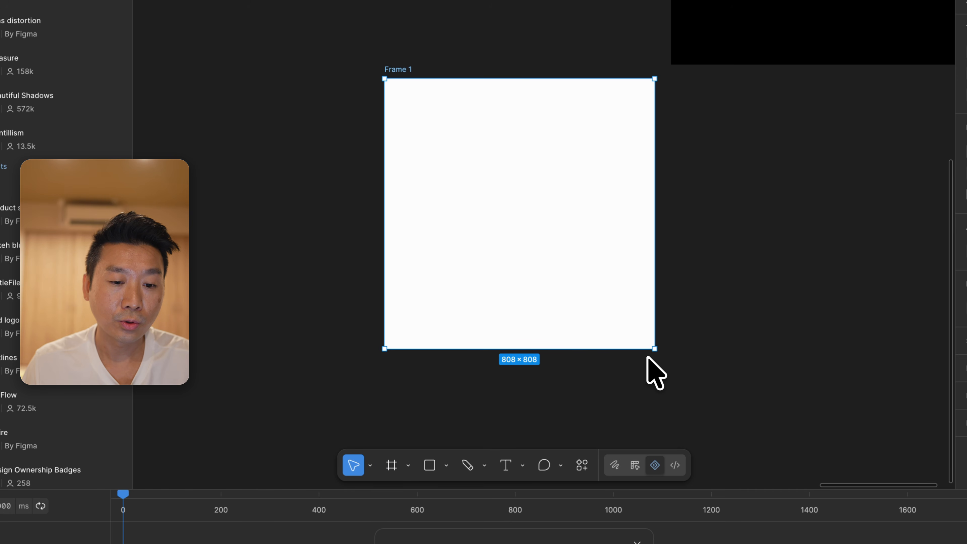
pyautogui.click(741, 283)
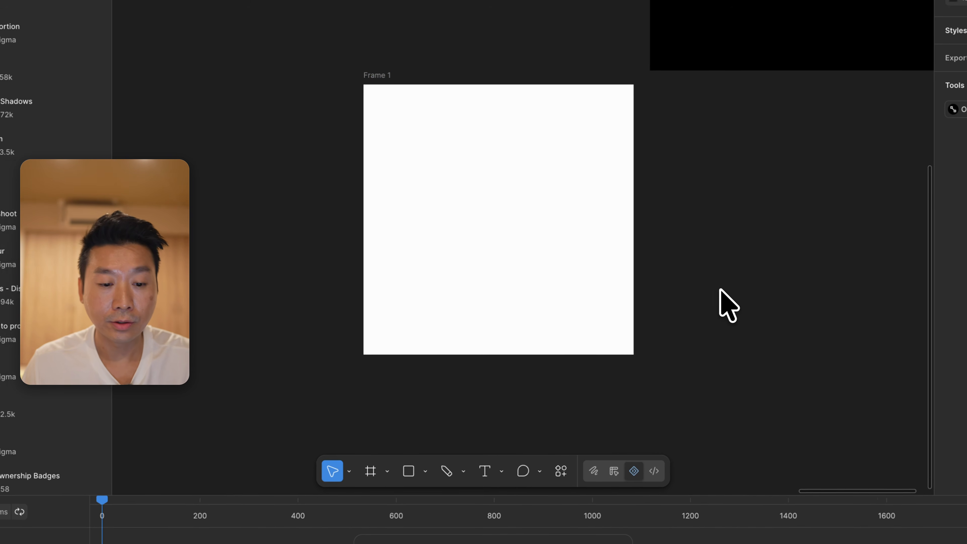
# Draw a circle of about 202 × 202 in Frame 1 and move it to the frame's centre
pyautogui.press('o')
pyautogui.moveTo(430, 137); pyautogui.dragTo(498, 166)
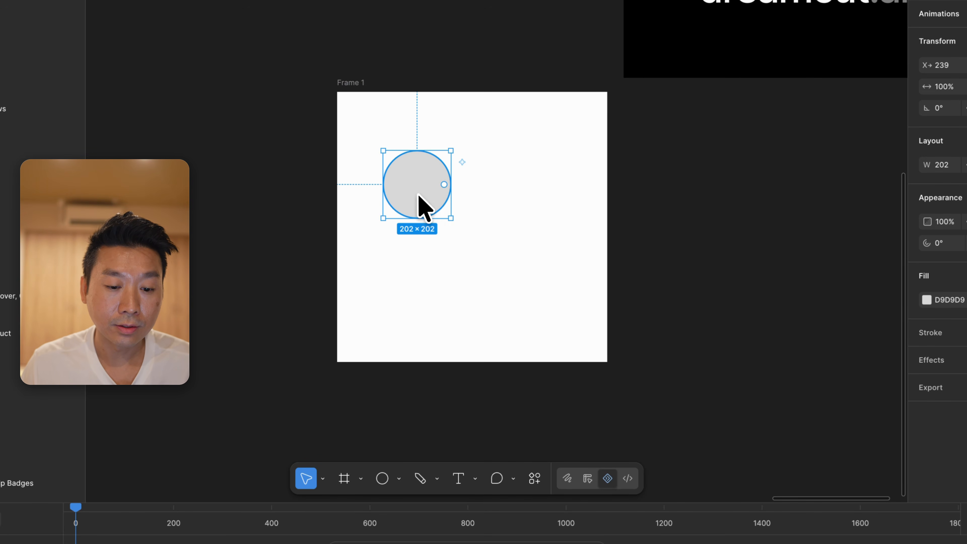
pyautogui.moveTo(419, 196); pyautogui.dragTo(472, 237)
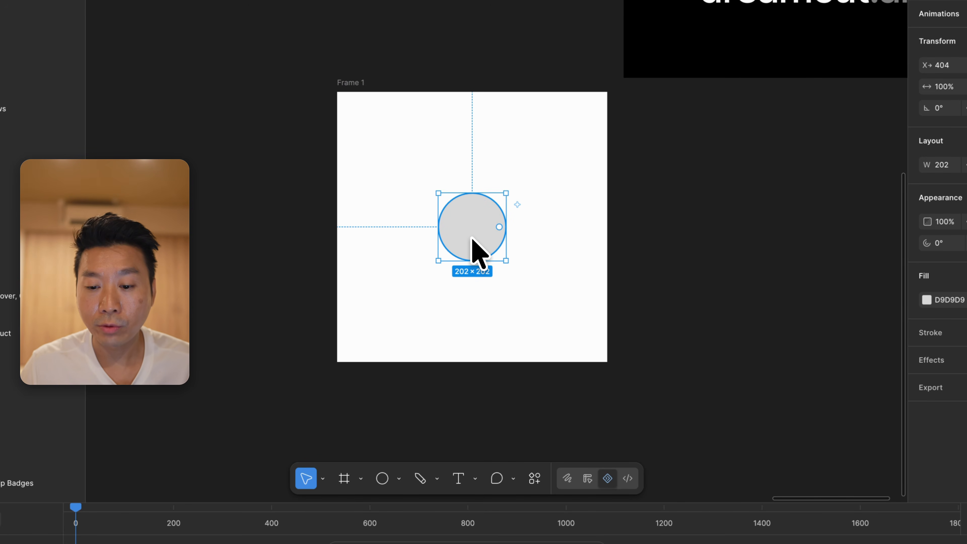
# Change the circle's fill colour to black (000000)
pyautogui.click(926, 300)
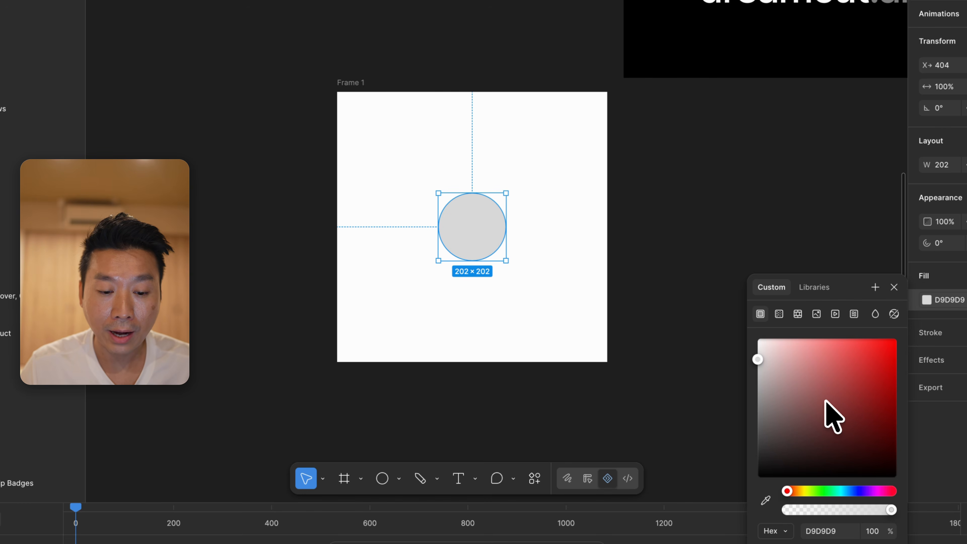
pyautogui.moveTo(831, 410); pyautogui.dragTo(718, 520)
pyautogui.press('Escape')
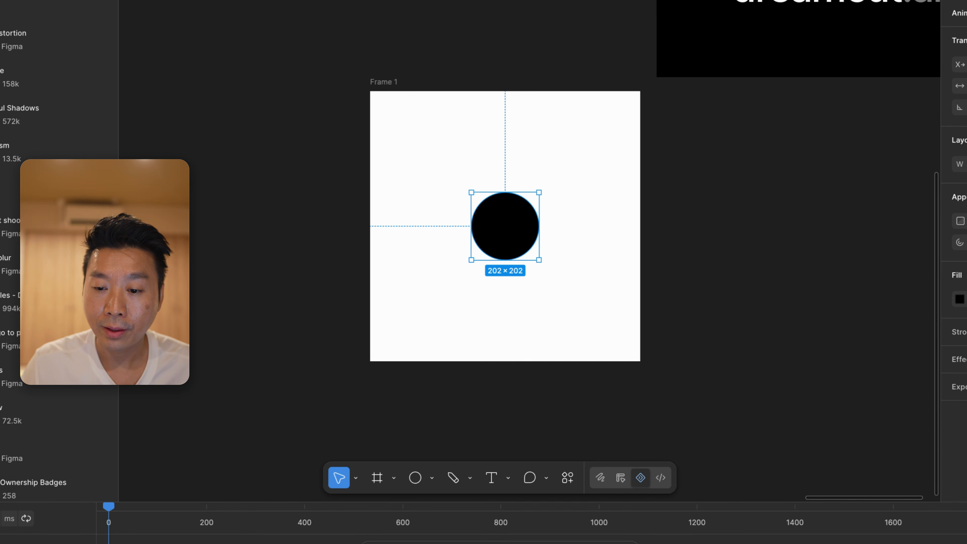
# Add a Position animation to the circle, play it and return the playhead to 0 ms
pyautogui.click(947, 51)
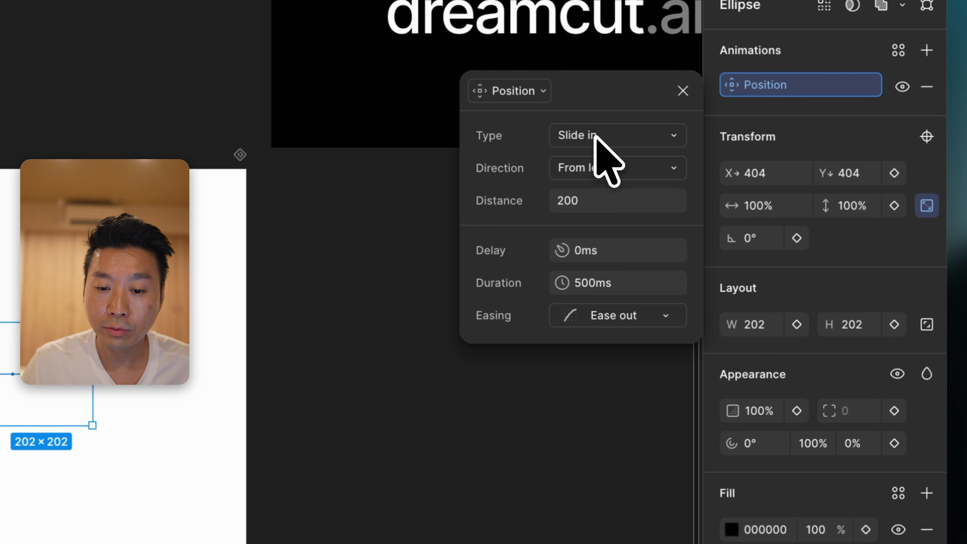
pyautogui.click(526, 93)
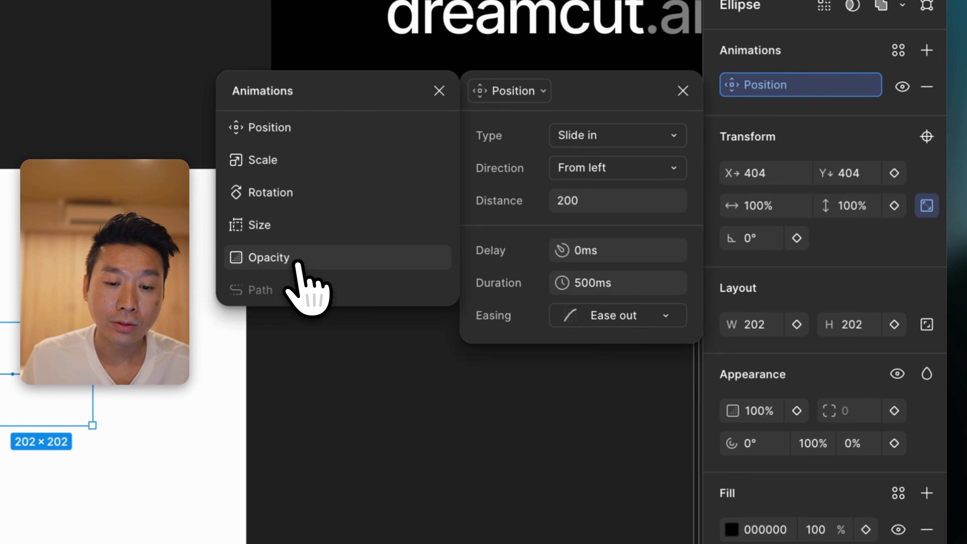
pyautogui.click(291, 132)
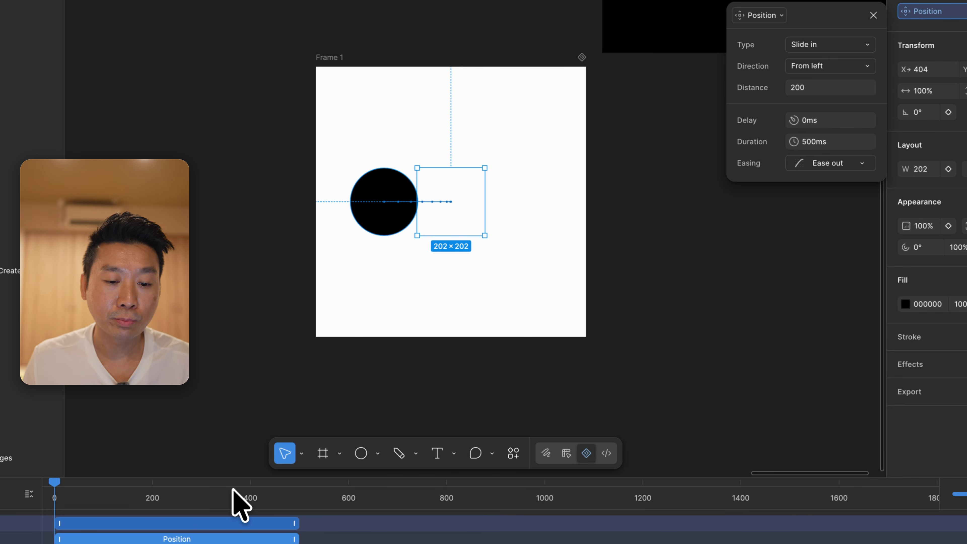
pyautogui.press('space')
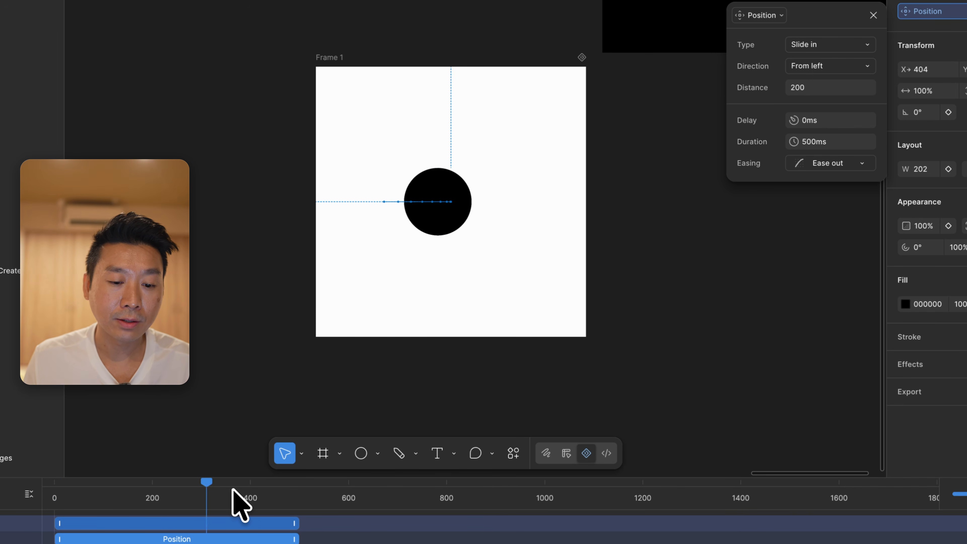
pyautogui.moveTo(232, 489); pyautogui.dragTo(43, 503)
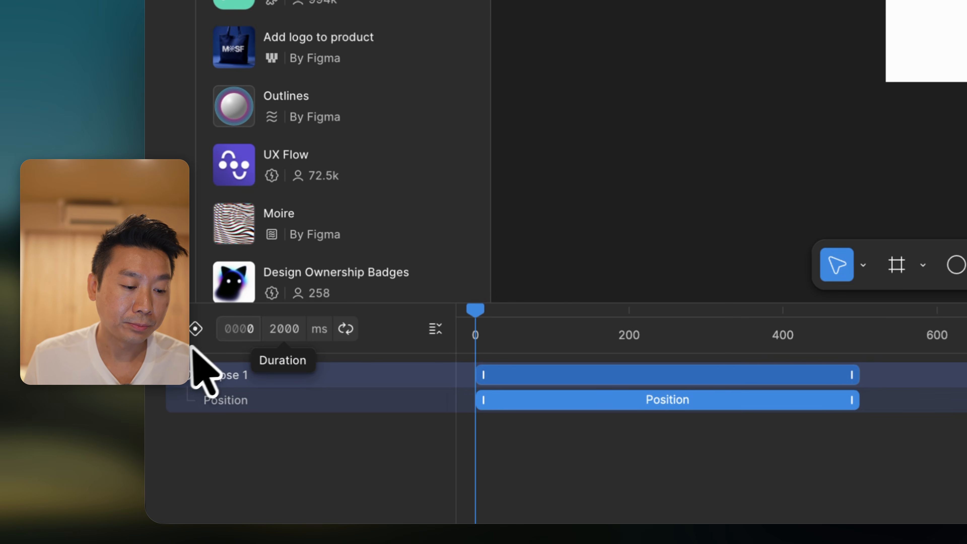
# Enable auto-keyframing and, with the playhead at about 496 ms, move the circle near Frame 1's lower-right corner, at about X 676
pyautogui.click(195, 329)
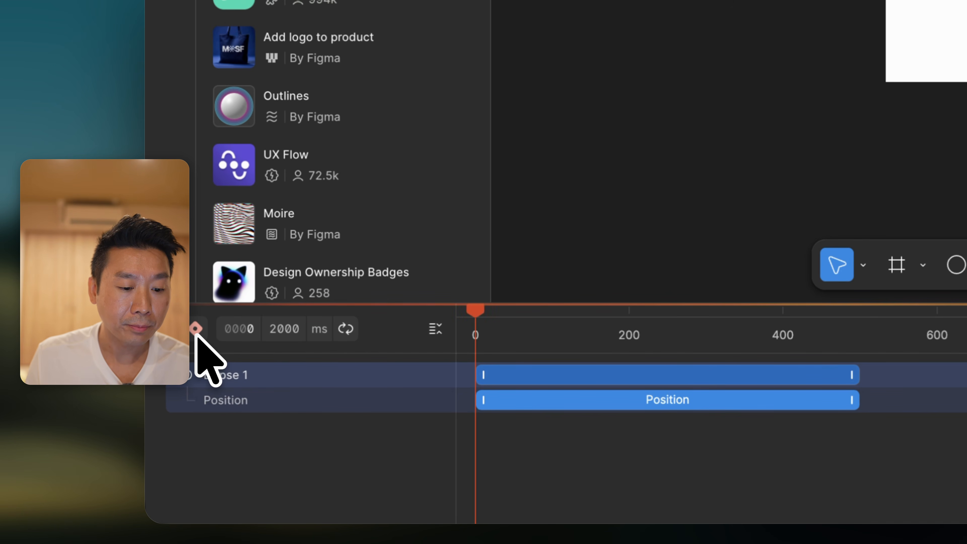
pyautogui.moveTo(647, 329); pyautogui.dragTo(747, 330)
pyautogui.moveTo(513, 402); pyautogui.dragTo(597, 397)
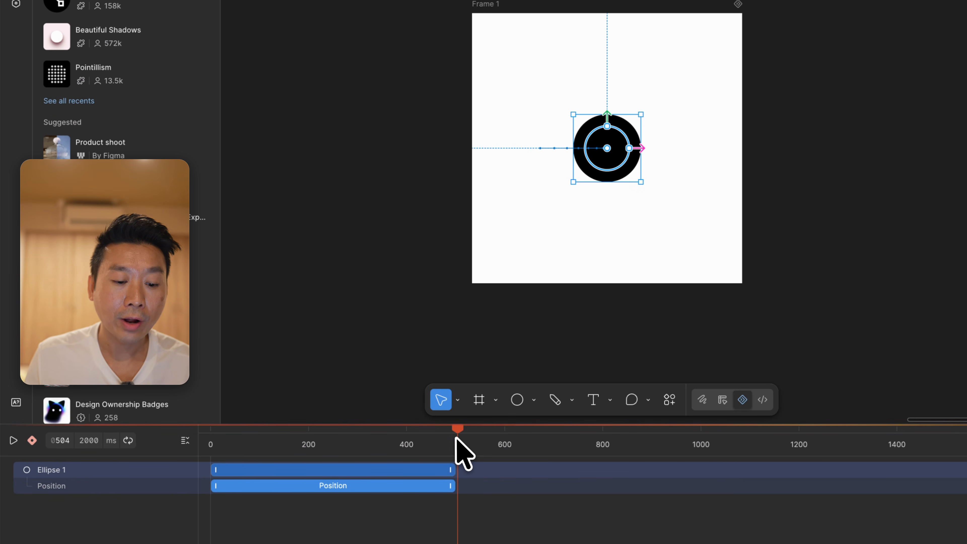
pyautogui.moveTo(456, 438); pyautogui.dragTo(452, 437)
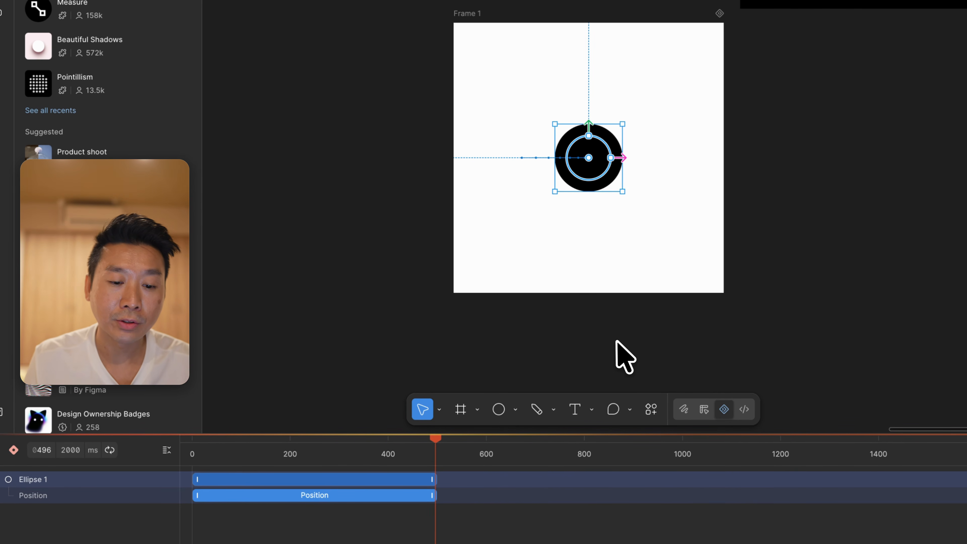
pyautogui.moveTo(600, 168); pyautogui.dragTo(691, 261)
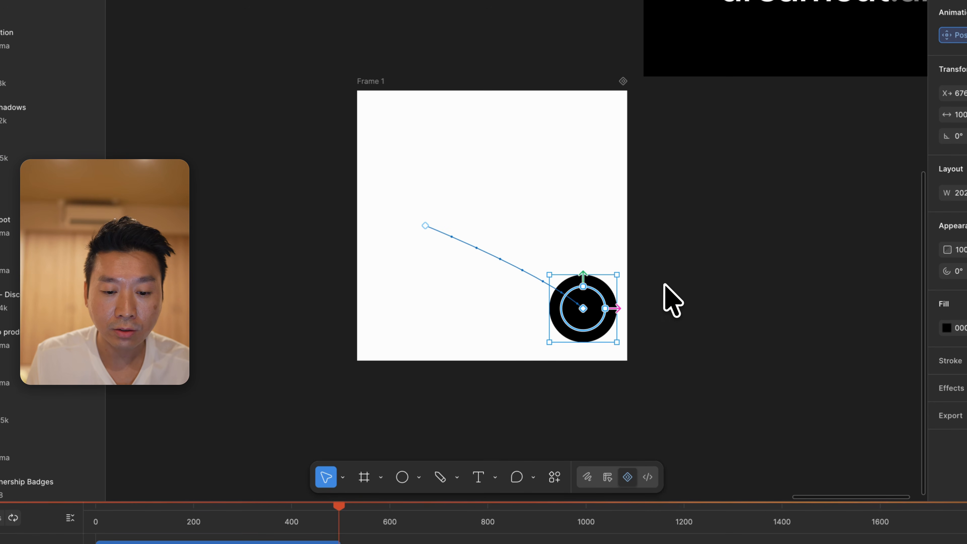
# Enlarge the circle to 411 × 411 and change its fill colour to blue (2C49F0) at the current playhead position
pyautogui.moveTo(617, 273); pyautogui.dragTo(686, 211)
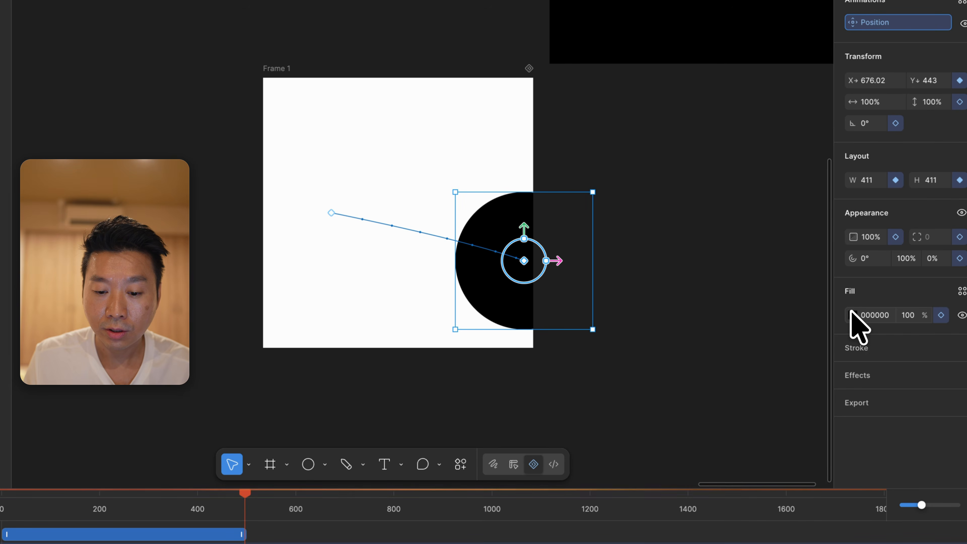
pyautogui.click(853, 314)
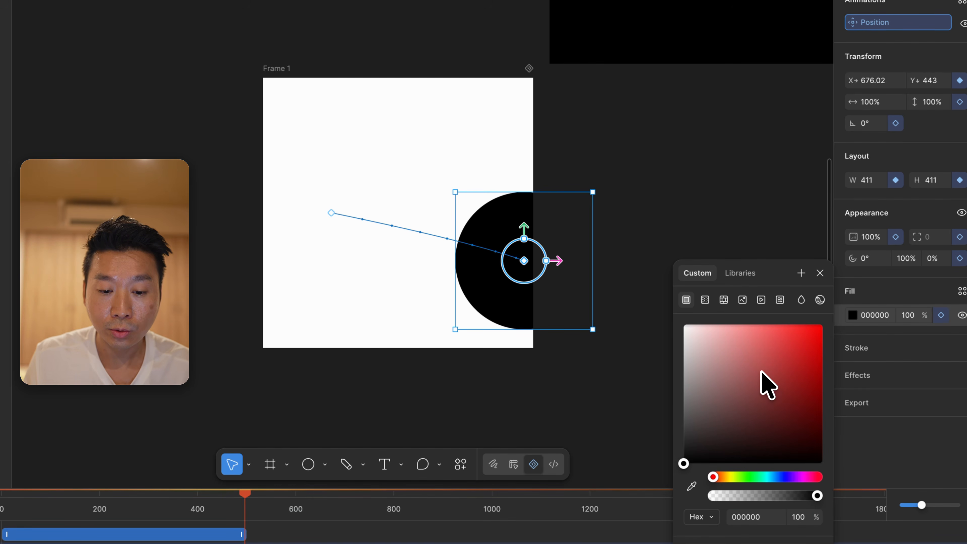
pyautogui.moveTo(761, 373); pyautogui.dragTo(821, 324)
pyautogui.click(760, 343)
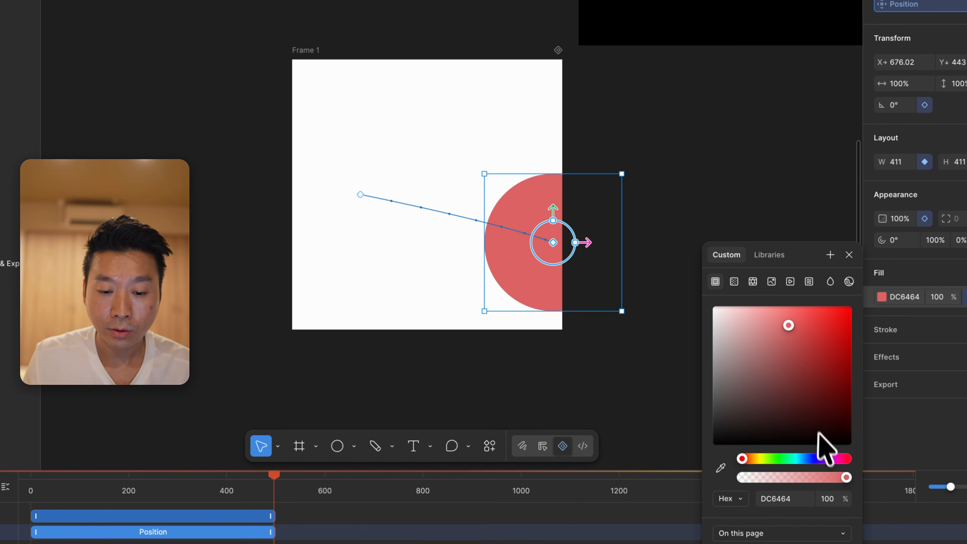
pyautogui.click(808, 457)
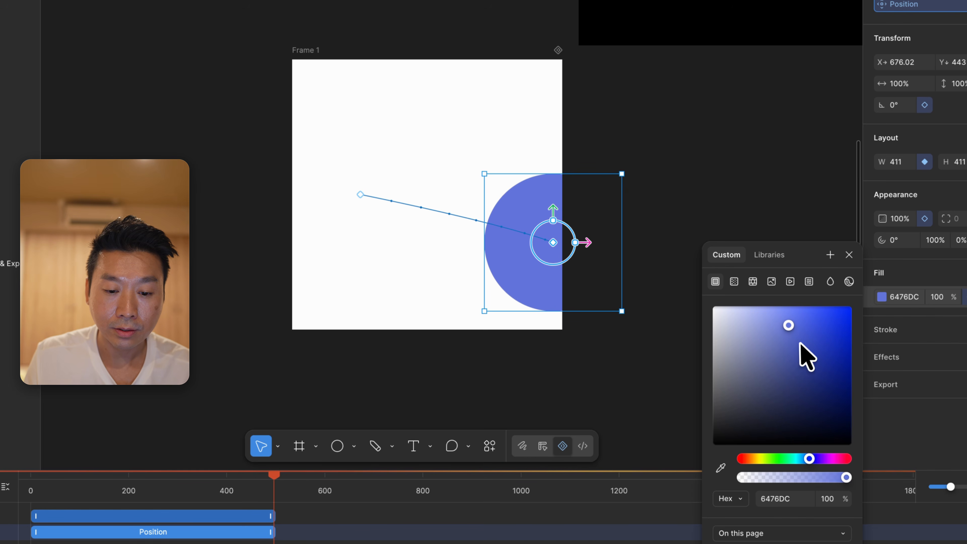
pyautogui.moveTo(801, 343); pyautogui.dragTo(827, 319)
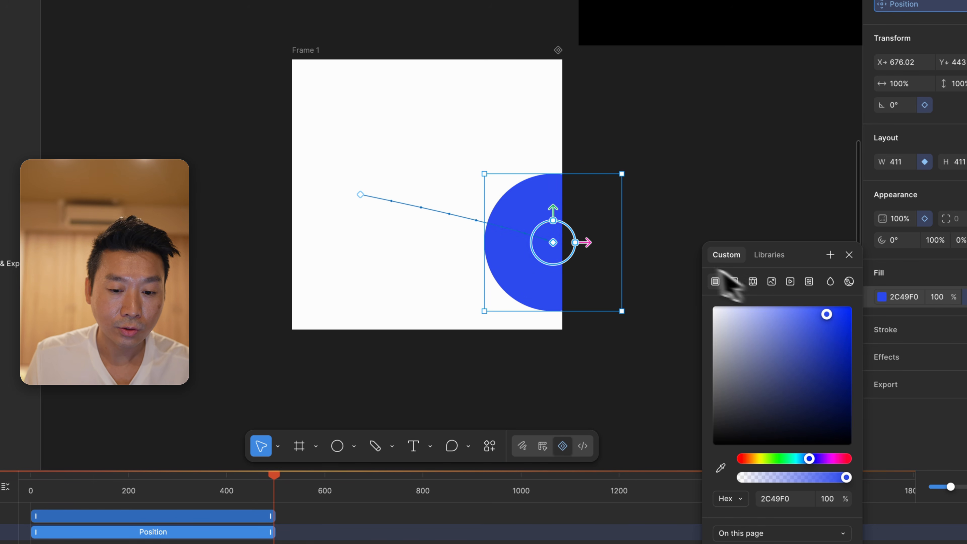
pyautogui.click(675, 225)
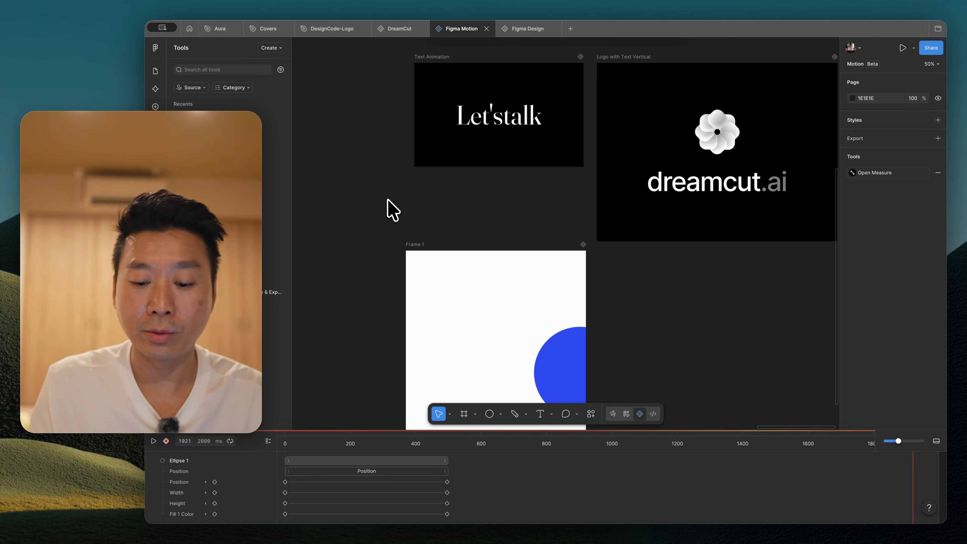
# Select the Text Animation frame above Frame 1 and look at its text
pyautogui.hotkey('shift', '0')
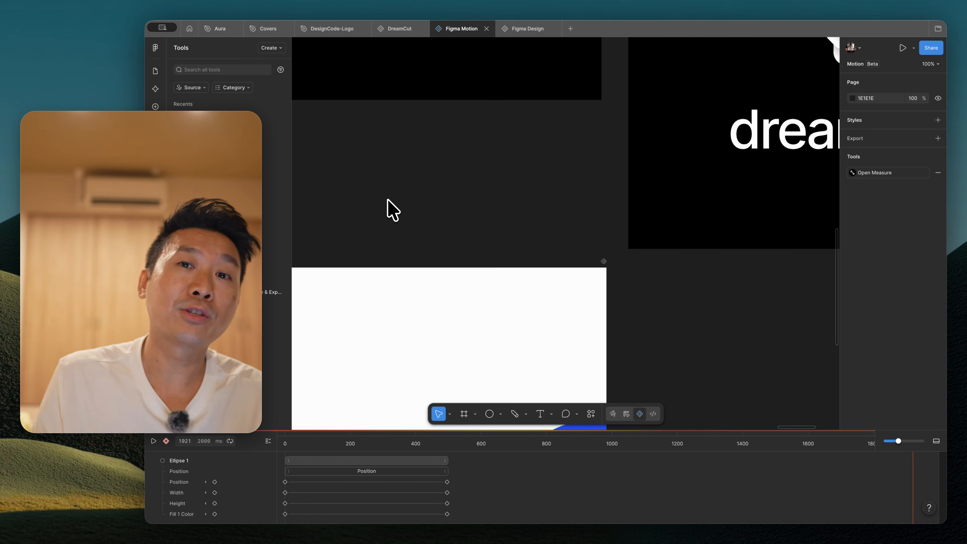
pyautogui.scroll(10, 393, 210)
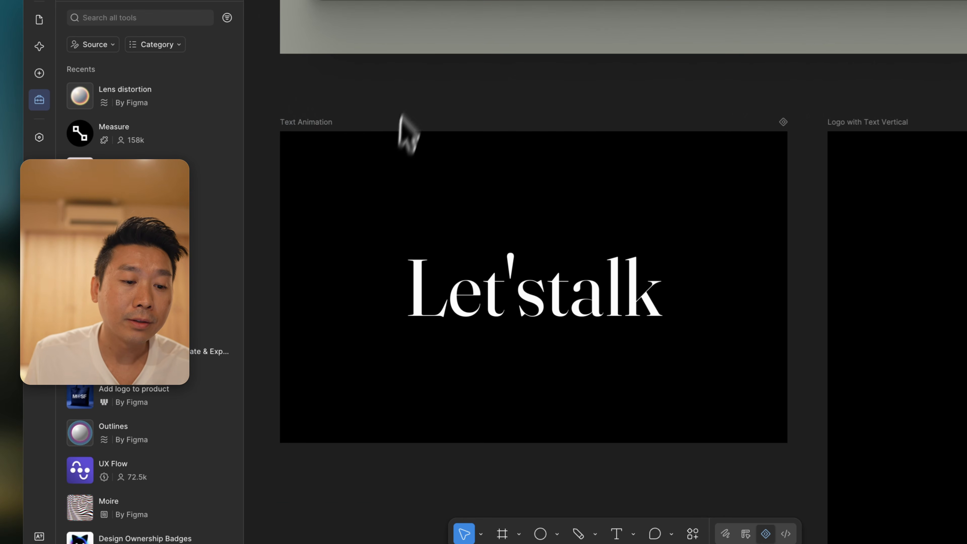
pyautogui.click(328, 140)
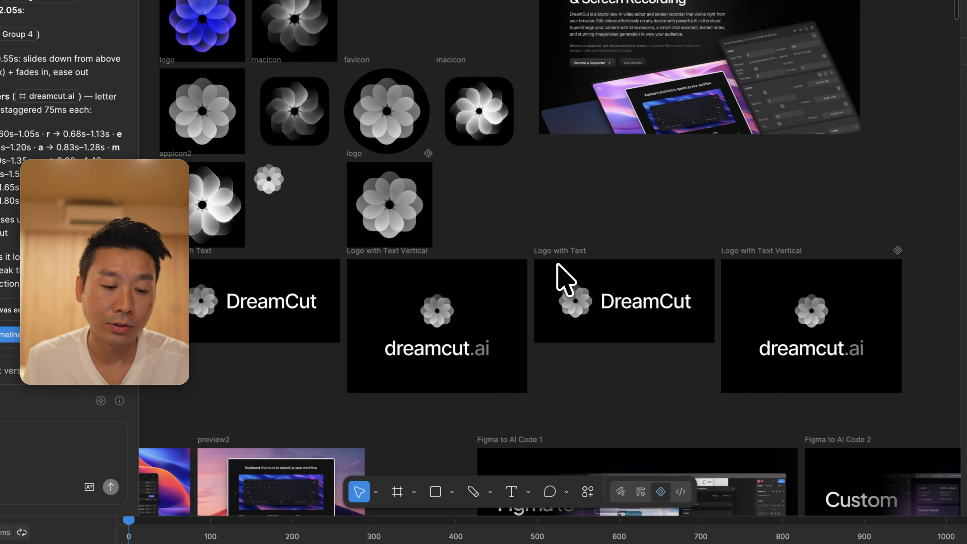
# Copy the Logo with Text Vertical frame from the DreamCut file and paste it into the Figma Motion file beside the existing logo frame
pyautogui.click(410, 256)
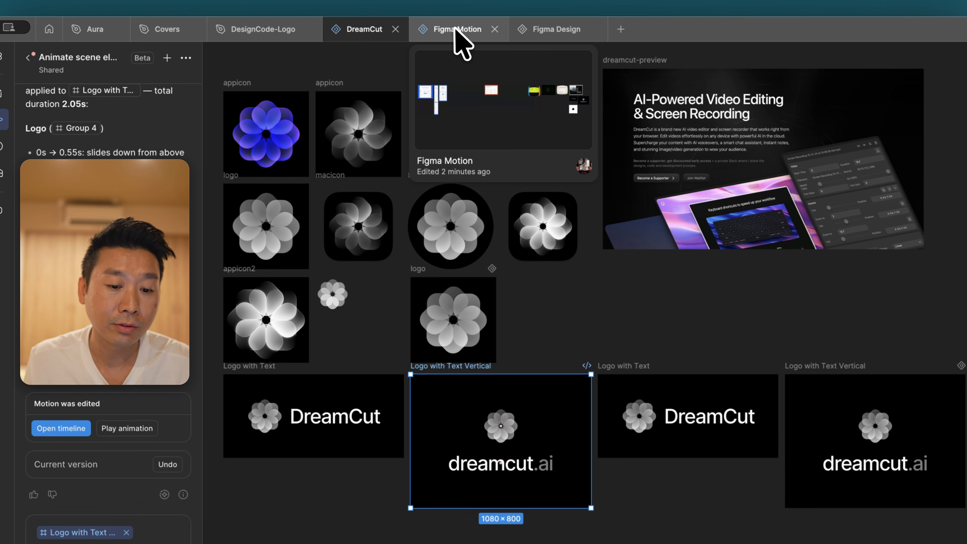
pyautogui.click(455, 30)
pyautogui.hscroll(10, 572, 168)
pyautogui.scroll(-3, 572, 168)
pyautogui.scroll(2, 572, 169)
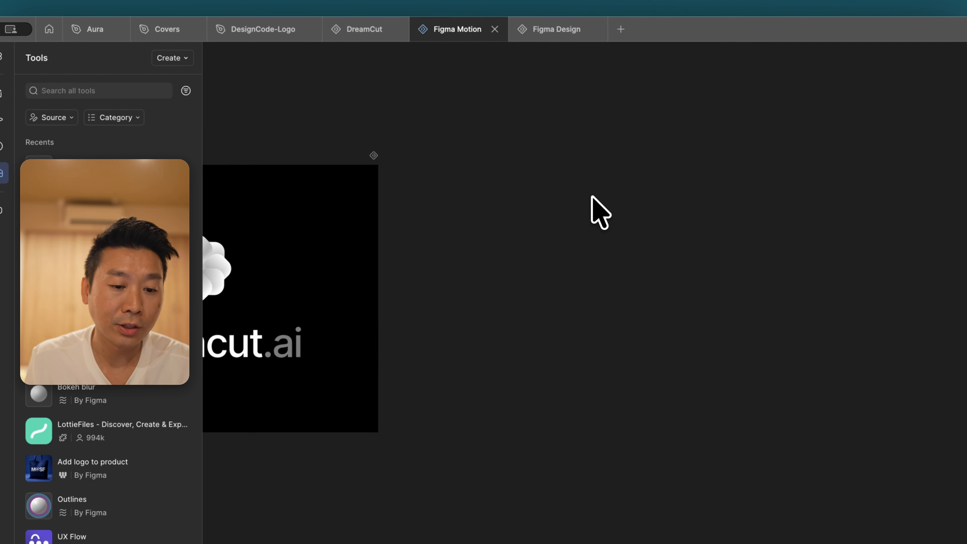
pyautogui.press('super+v')
pyautogui.moveTo(545, 256); pyautogui.dragTo(540, 215)
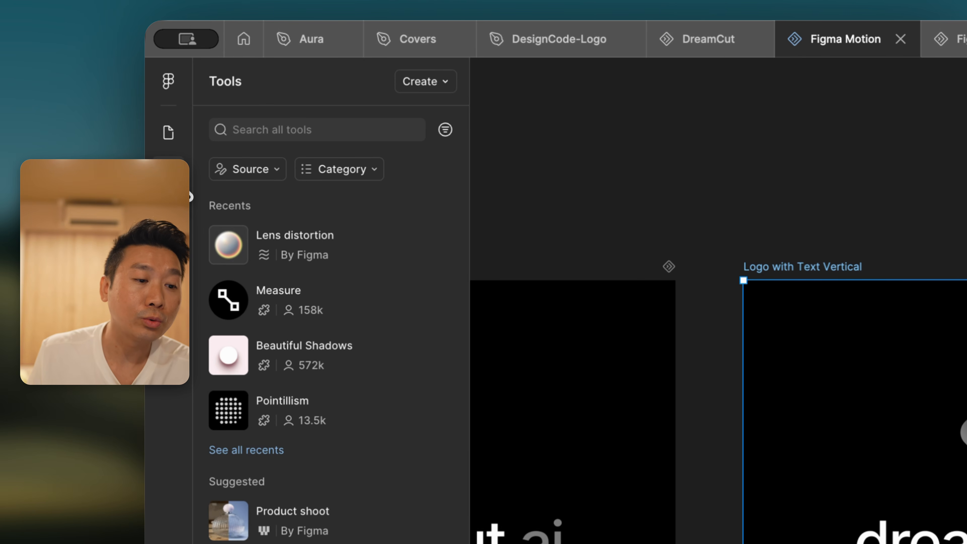
# In a new AI chat, request a letter-by-letter animation of the pasted frame, starting with the logo, then the text, using fade in and slide in
pyautogui.moveTo(182, 192)
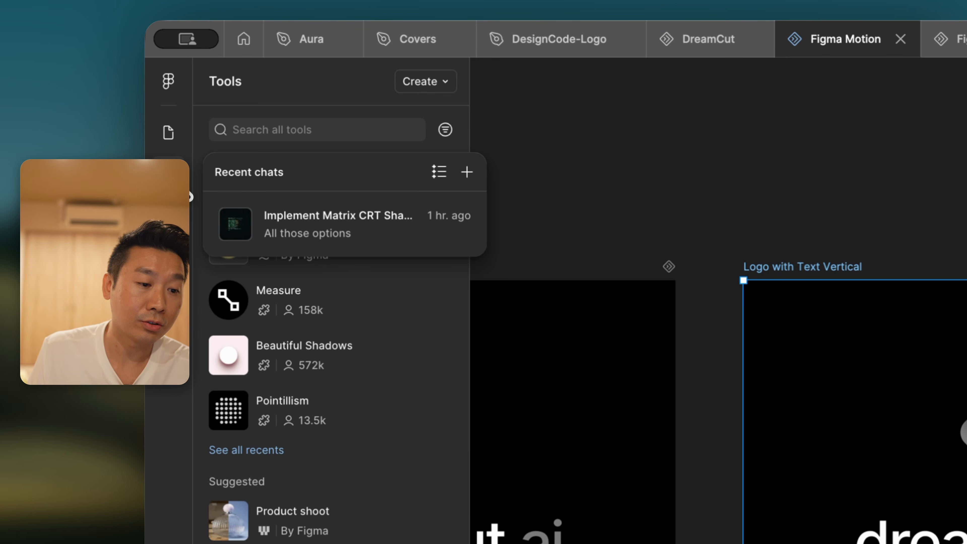
pyautogui.click(188, 193)
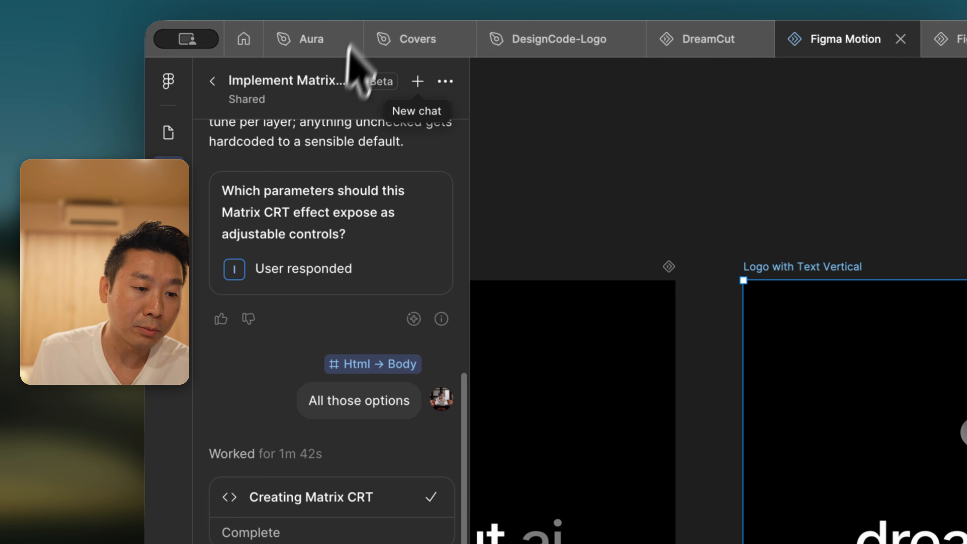
pyautogui.click(417, 81)
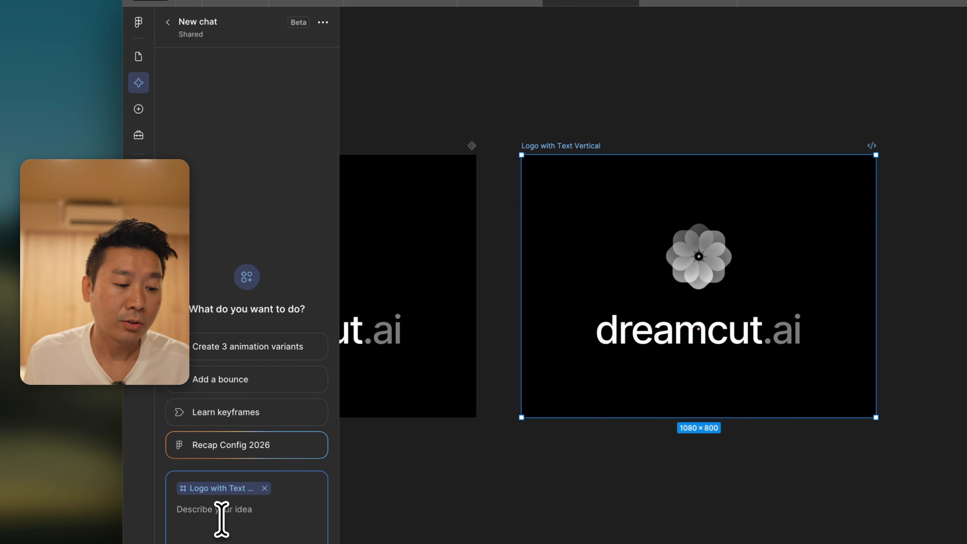
pyautogui.write("Animate letter by letter. We're going to start with the logo and then the text animation and we're going to be using fade in and slide in.")
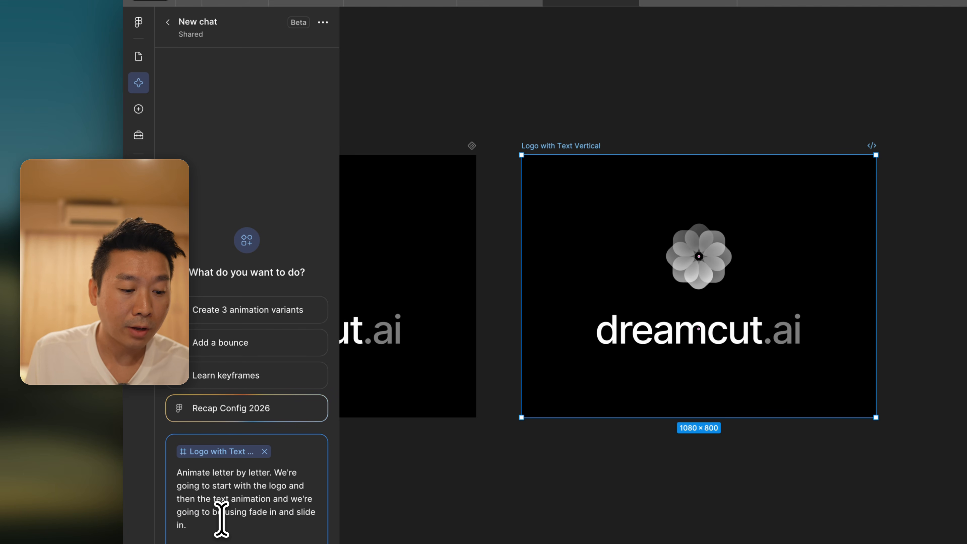
pyautogui.press('Return')
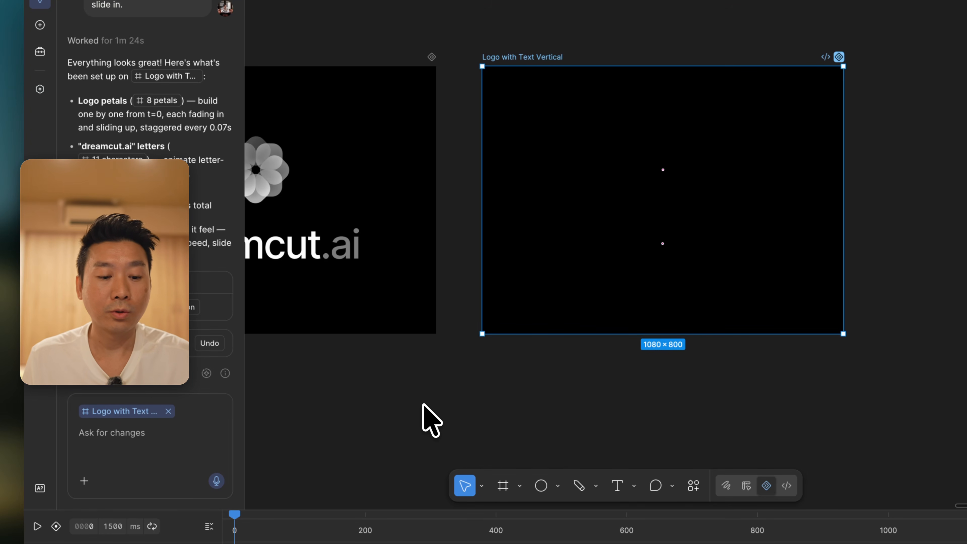
# Play the generated logo and text animation and examine the petals' and letters' motion up close
pyautogui.press('space')
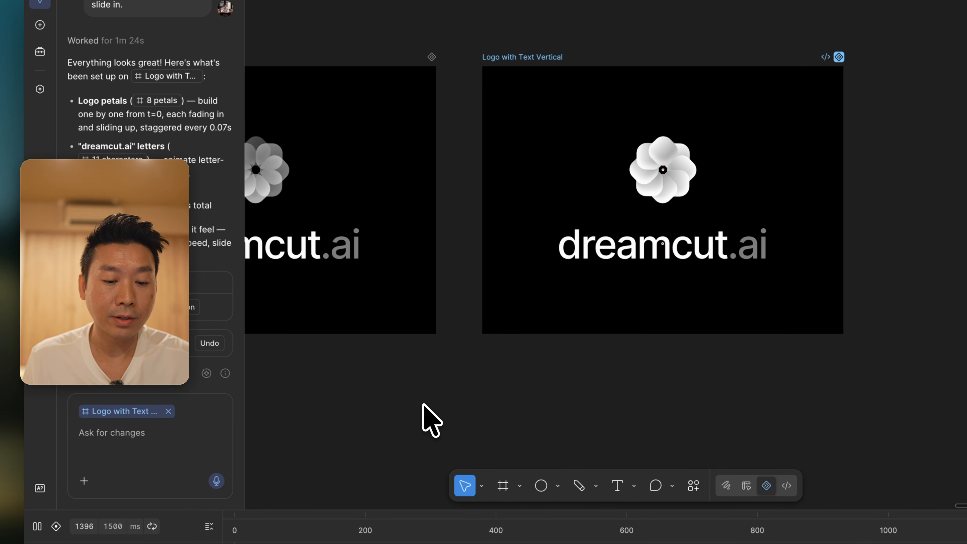
pyautogui.press('space')
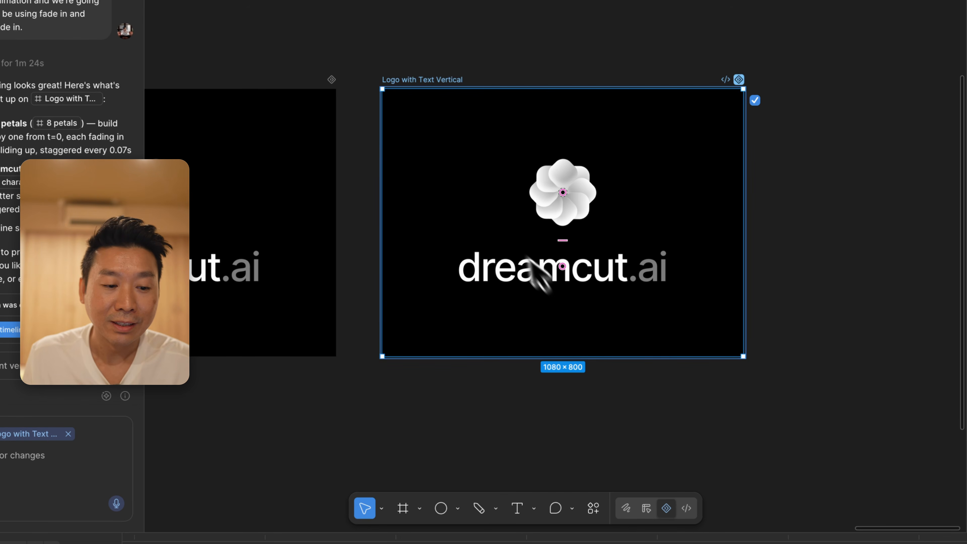
pyautogui.scroll(2, 543, 216)
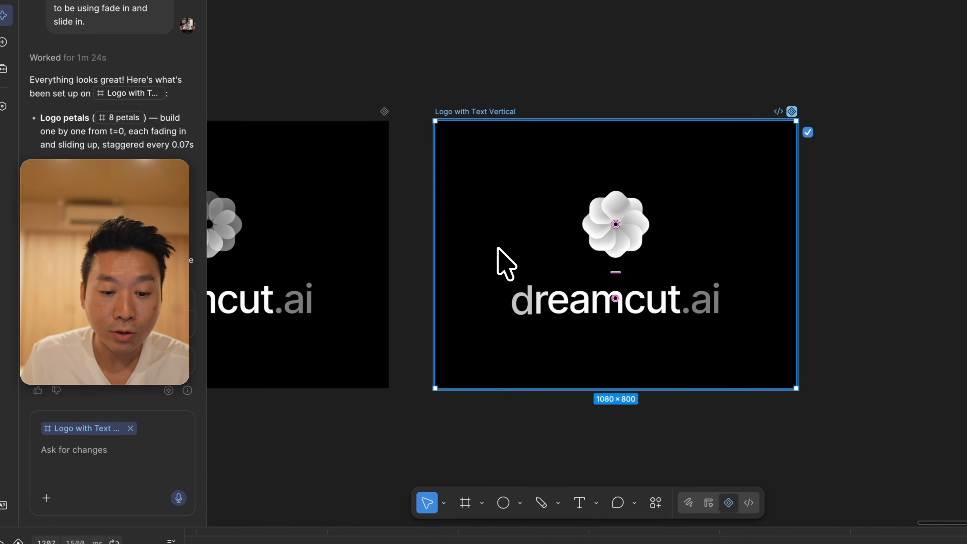
pyautogui.hotkey('shift', '2')
pyautogui.press('super+plus')
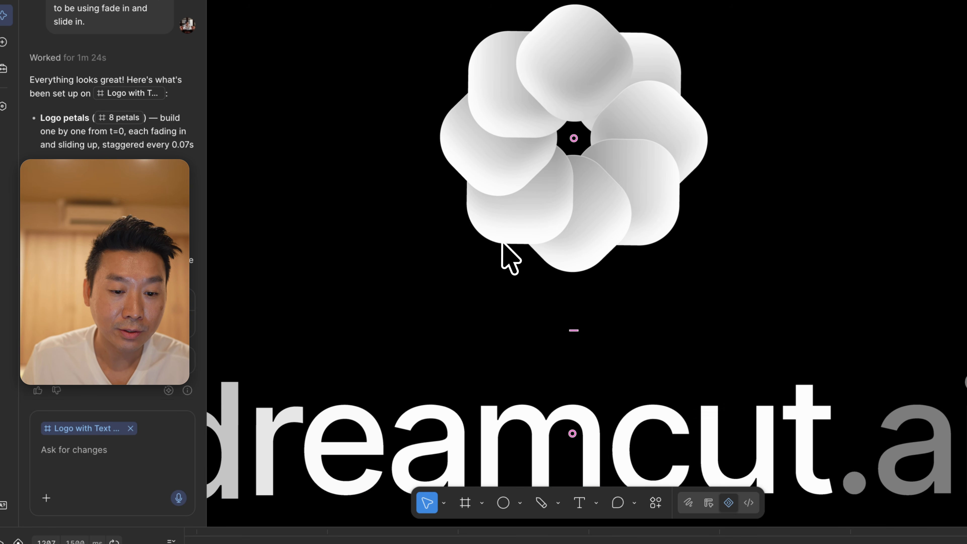
pyautogui.hscroll(-1, 502, 241)
pyautogui.press('space')
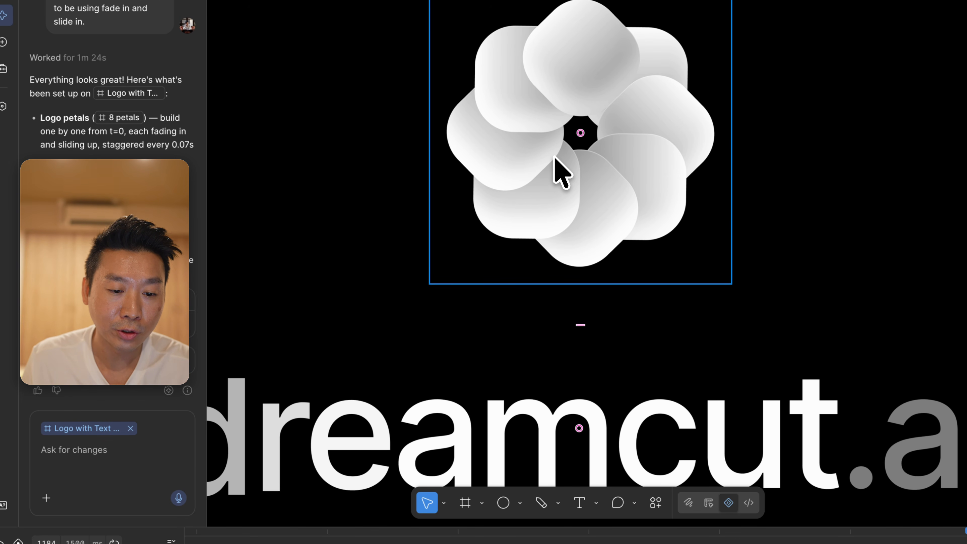
pyautogui.press('space')
pyautogui.scroll(-2, 582, 175)
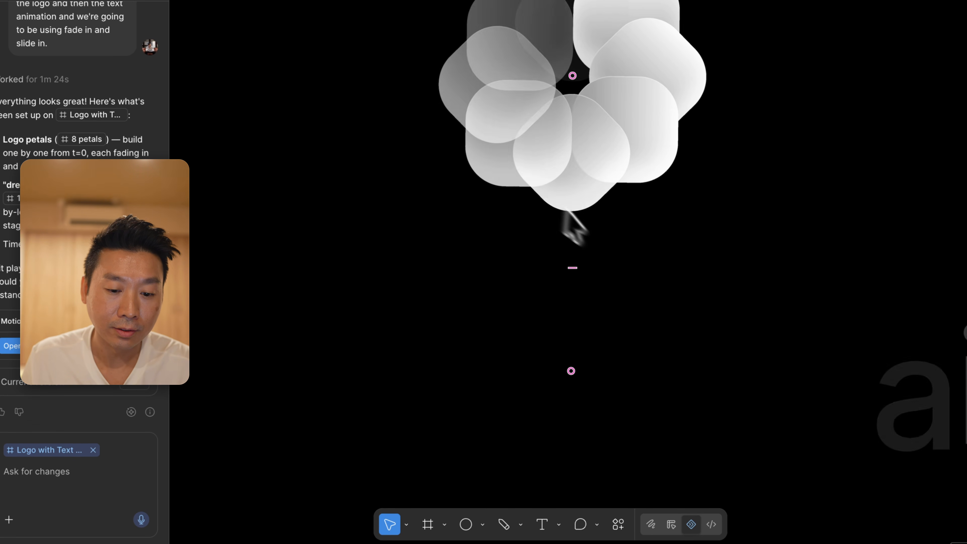
pyautogui.scroll(-2, 573, 226)
pyautogui.hscroll(5, 663, 341)
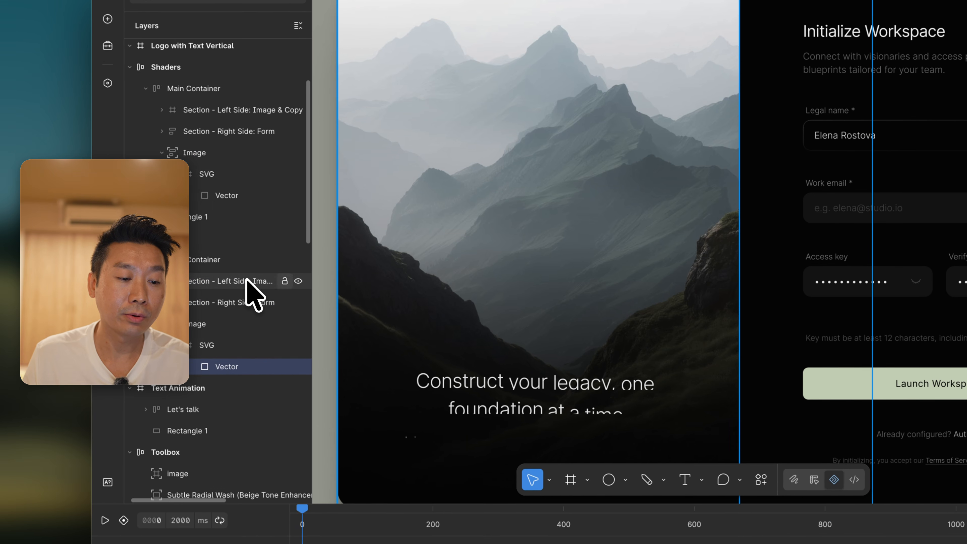
# Add a Dither shader effect to the Section - Left Side: Image & Copy layer and set its levels to 4
pyautogui.click(58, 321)
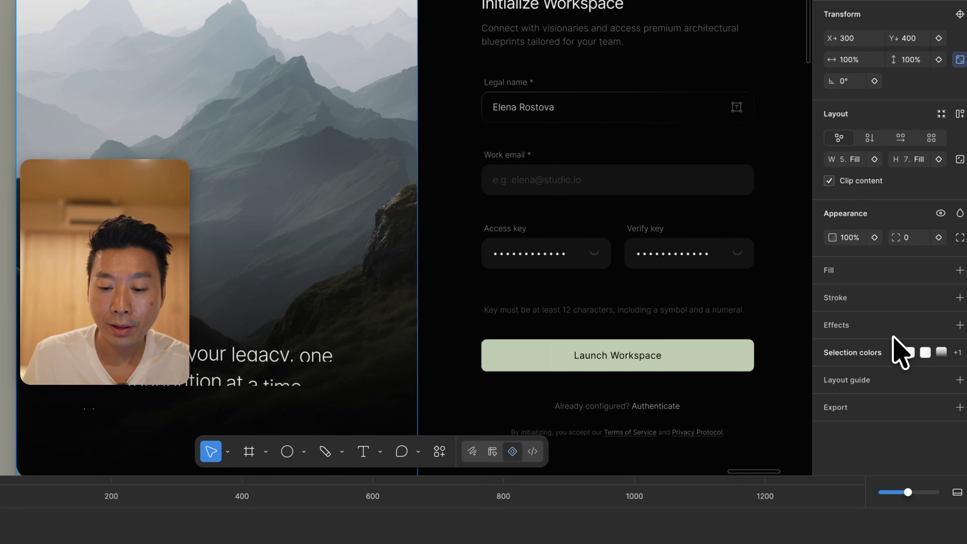
pyautogui.click(958, 325)
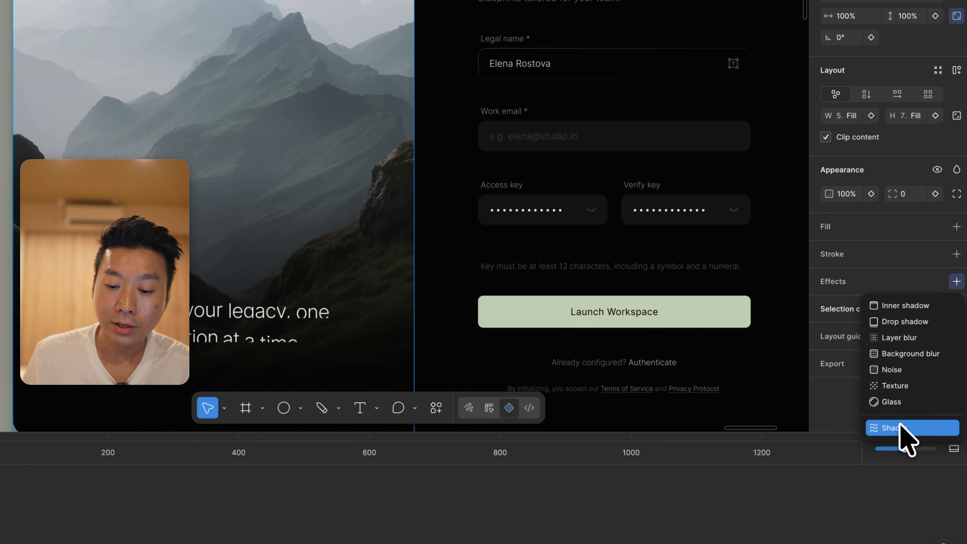
pyautogui.click(900, 427)
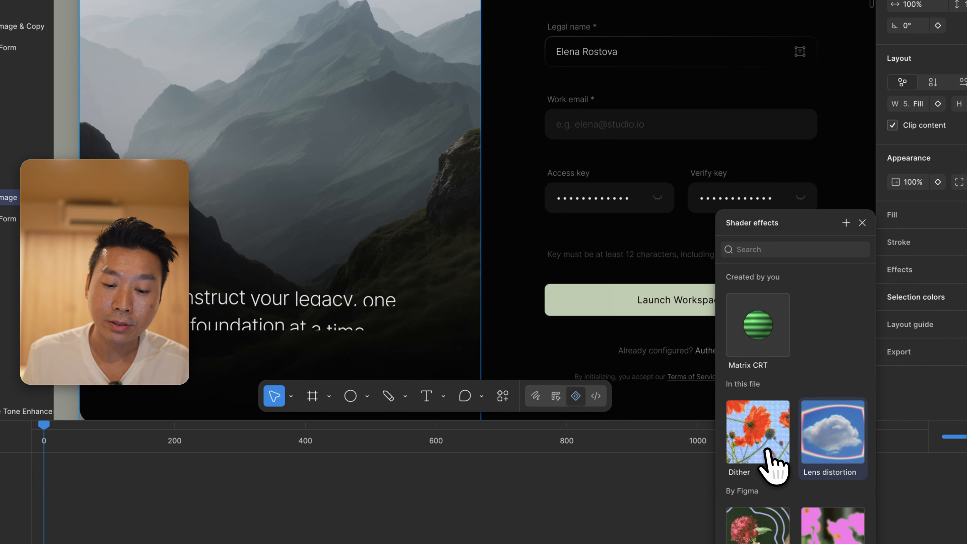
pyautogui.scroll(-2, 701, 465)
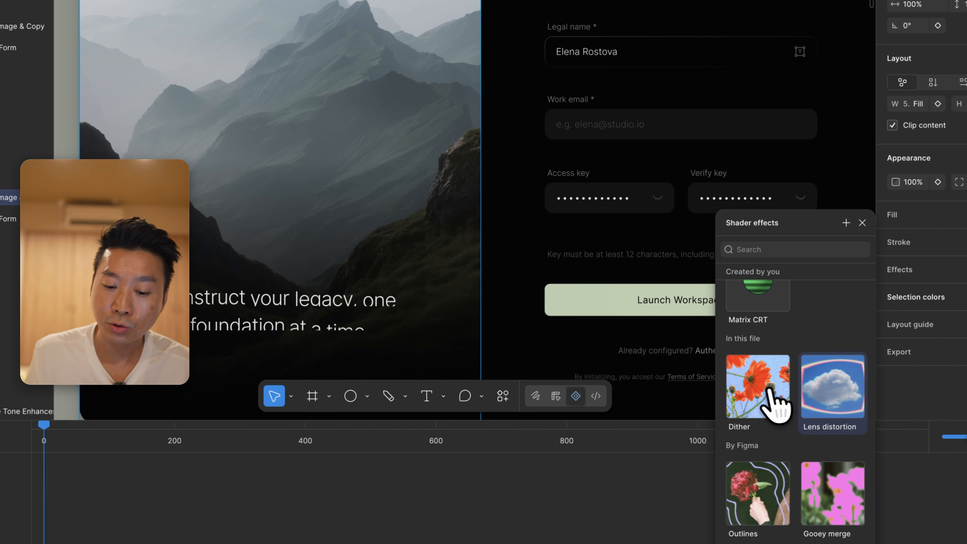
pyautogui.click(759, 398)
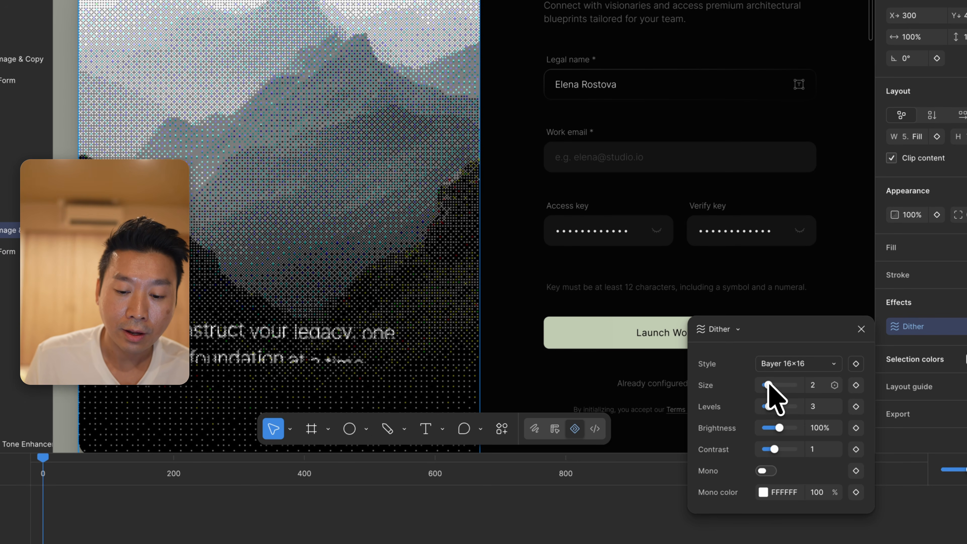
pyautogui.moveTo(772, 382)
pyautogui.mouseDown()
pyautogui.moveTo(800, 380)
pyautogui.moveTo(757, 384)
pyautogui.mouseUp()
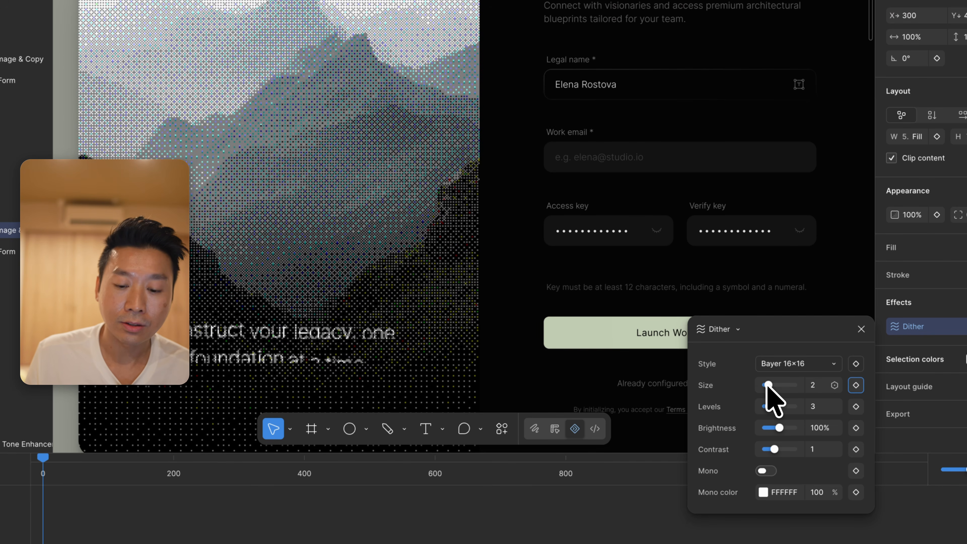
pyautogui.moveTo(768, 404)
pyautogui.mouseDown()
pyautogui.moveTo(790, 402)
pyautogui.moveTo(773, 403)
pyautogui.mouseUp()
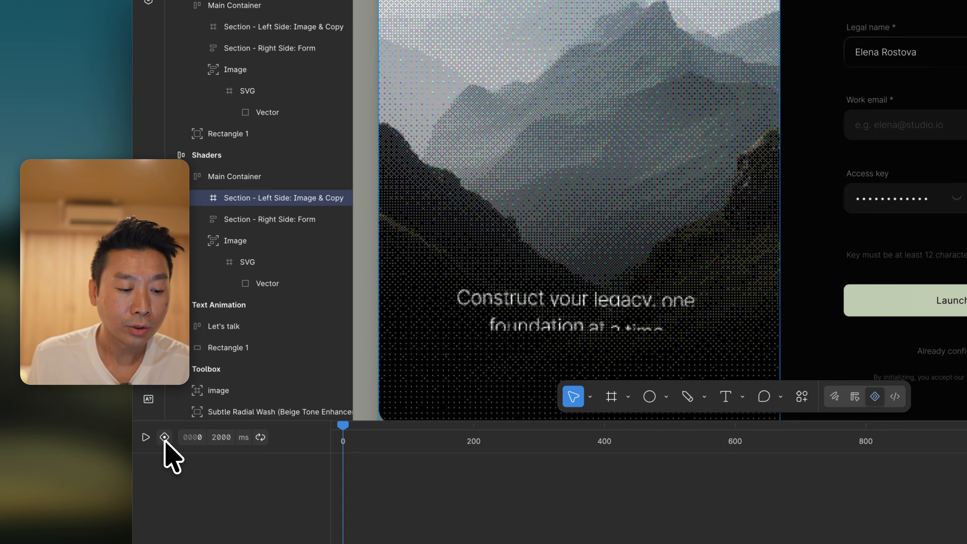
# Enable auto-keyframing, set the Dither size to 6 with the playhead at about 782 ms, and scrub the timeline to preview the animation
pyautogui.click(164, 437)
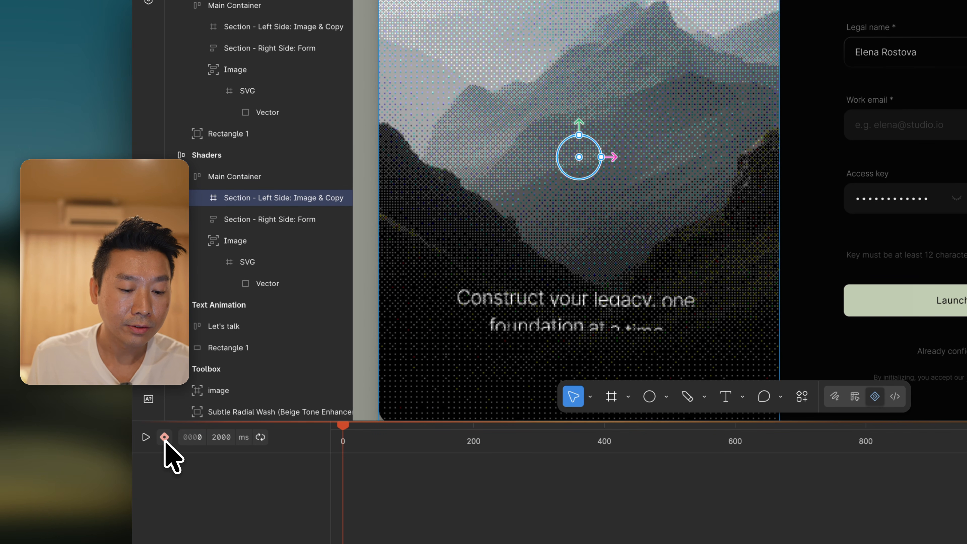
pyautogui.click(365, 440)
pyautogui.moveTo(443, 432); pyautogui.dragTo(832, 429)
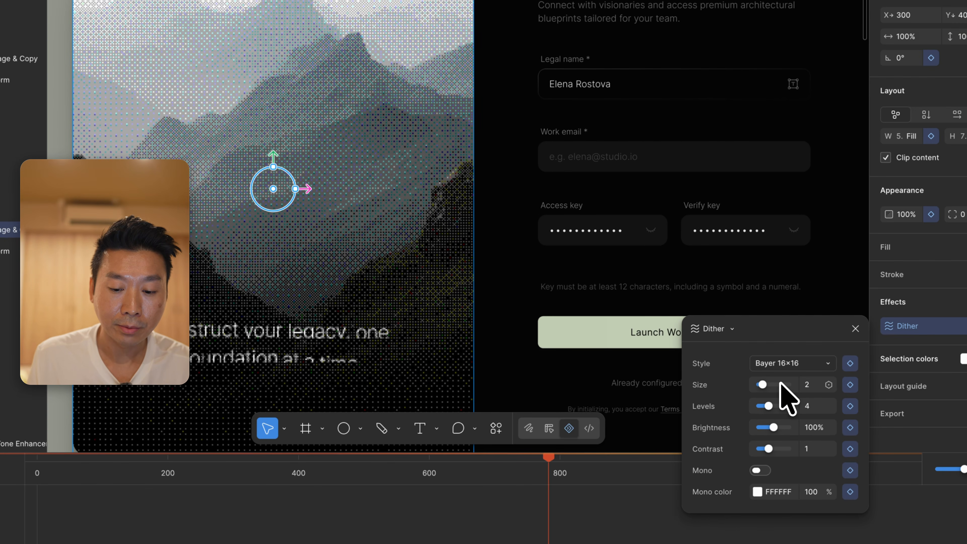
pyautogui.click(924, 359)
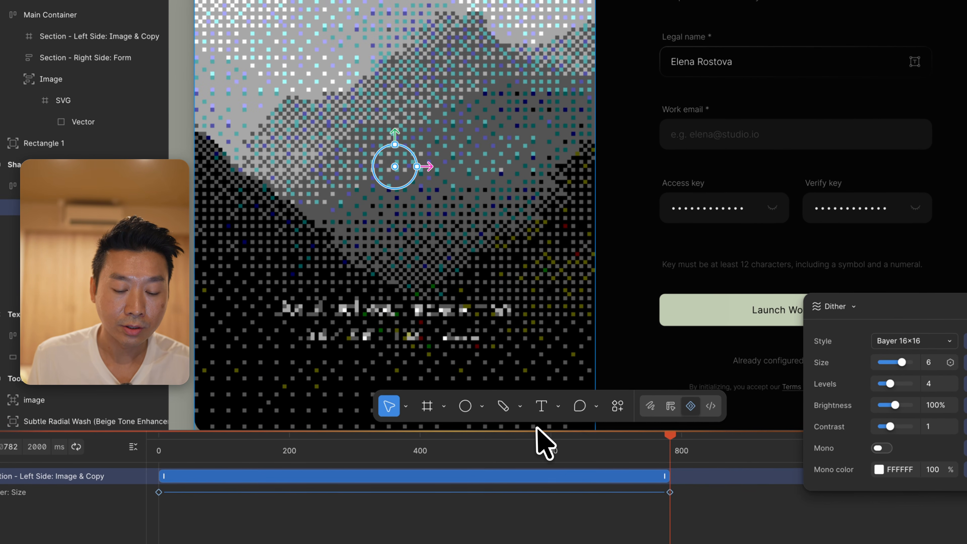
pyautogui.moveTo(649, 461); pyautogui.dragTo(140, 475)
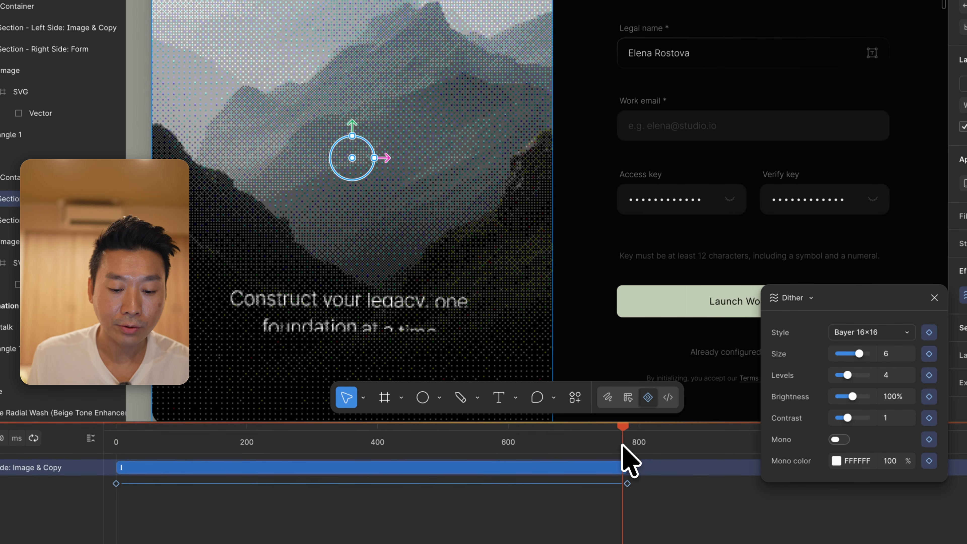
# At about 782 ms, set the Dither levels to 8, brightness to 159%, contrast to 1.68 and size to 3, and play the animation from the start
pyautogui.moveTo(623, 445)
pyautogui.mouseDown()
pyautogui.moveTo(634, 445)
pyautogui.moveTo(623, 440)
pyautogui.mouseUp()
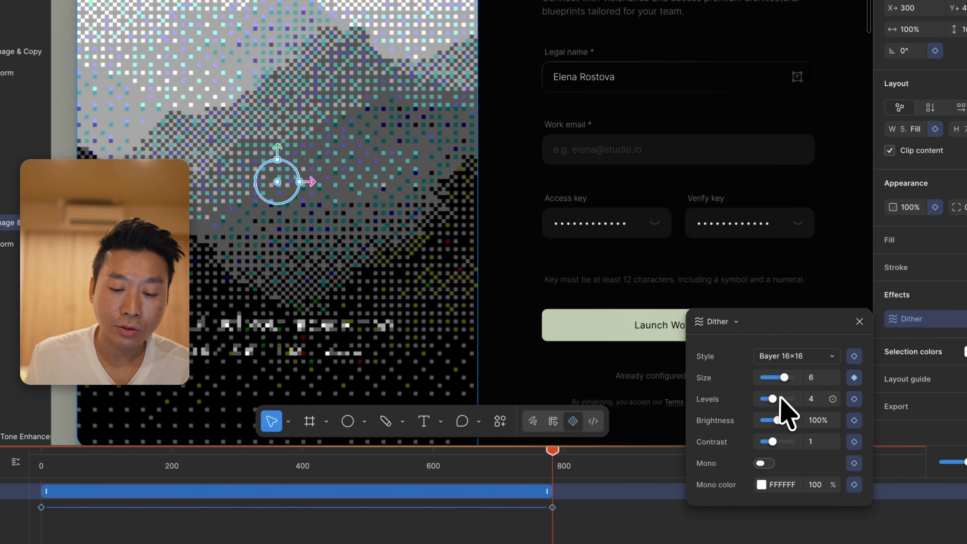
pyautogui.click(825, 377)
pyautogui.moveTo(797, 394); pyautogui.dragTo(804, 392)
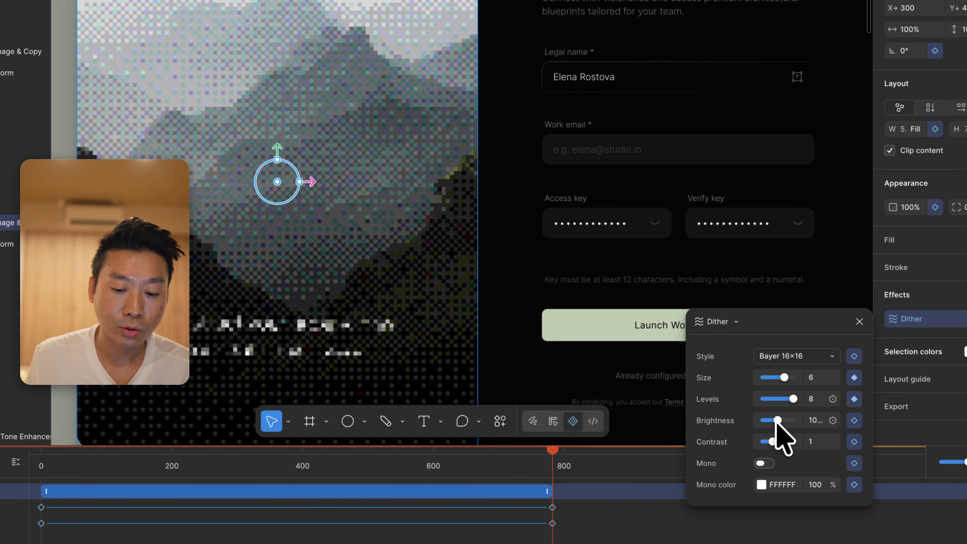
pyautogui.moveTo(777, 422)
pyautogui.mouseDown()
pyautogui.moveTo(793, 421)
pyautogui.moveTo(777, 425)
pyautogui.moveTo(786, 420)
pyautogui.moveTo(781, 442)
pyautogui.moveTo(784, 431)
pyautogui.mouseUp()
pyautogui.moveTo(778, 378); pyautogui.dragTo(769, 378)
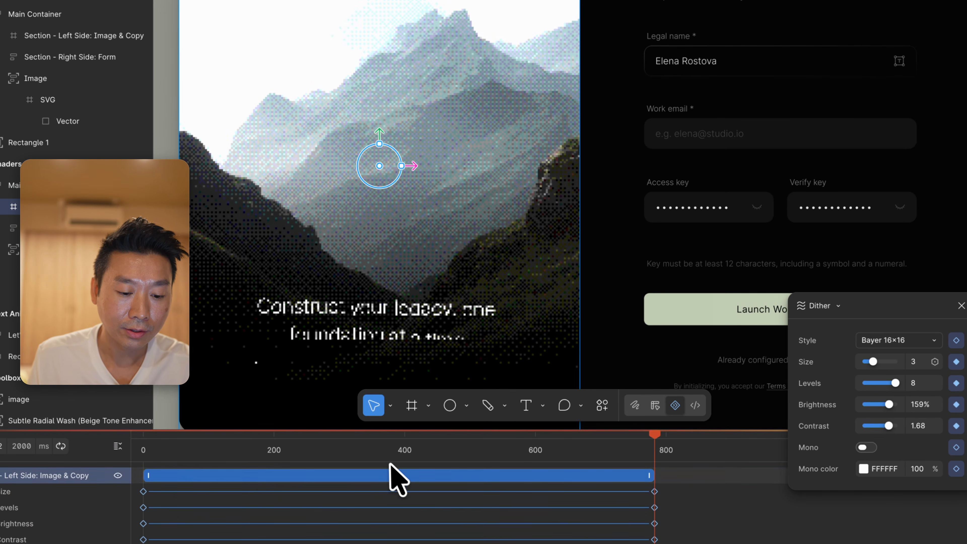
pyautogui.moveTo(386, 446); pyautogui.dragTo(139, 441)
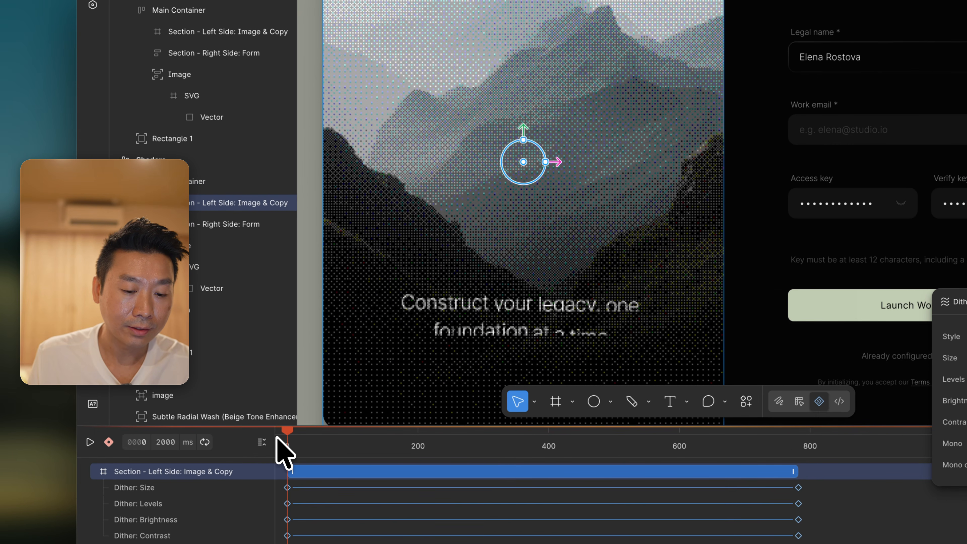
pyautogui.press('space')
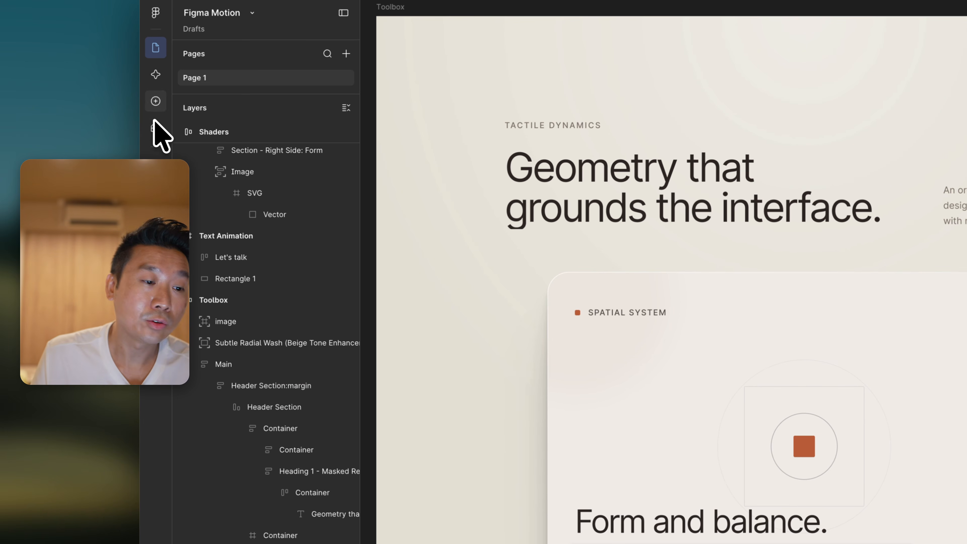
# Find the Lens distortion shader effect among the tools and apply it to the Toolbox frame
pyautogui.click(154, 125)
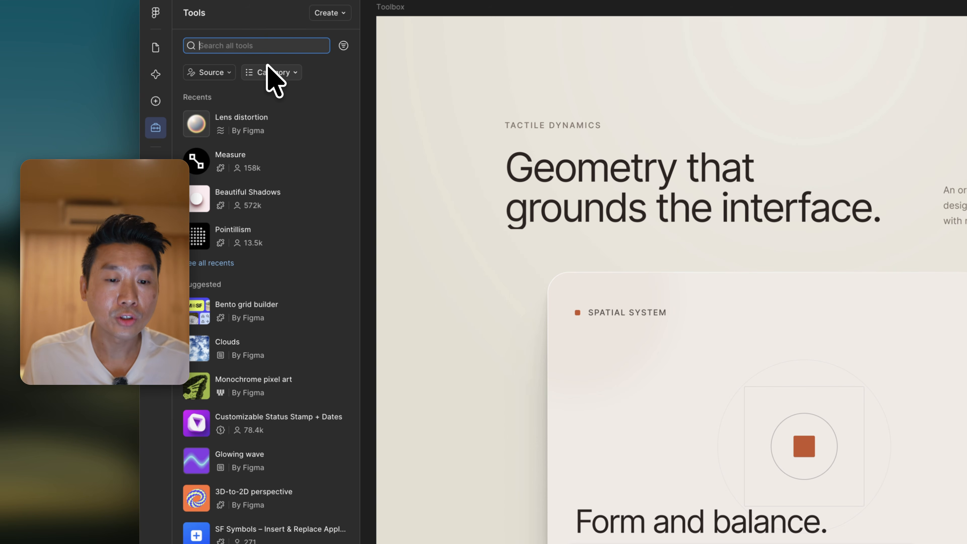
pyautogui.click(390, 8)
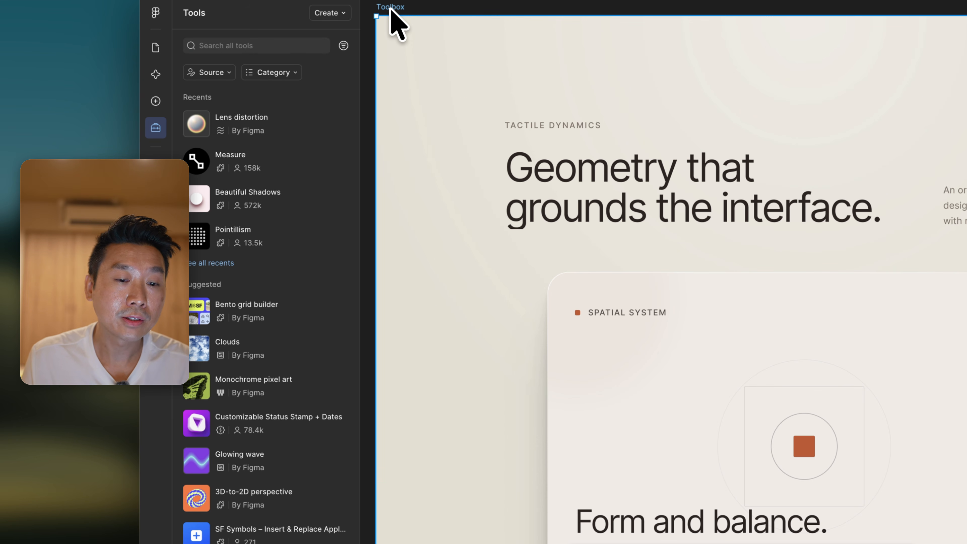
pyautogui.click(267, 119)
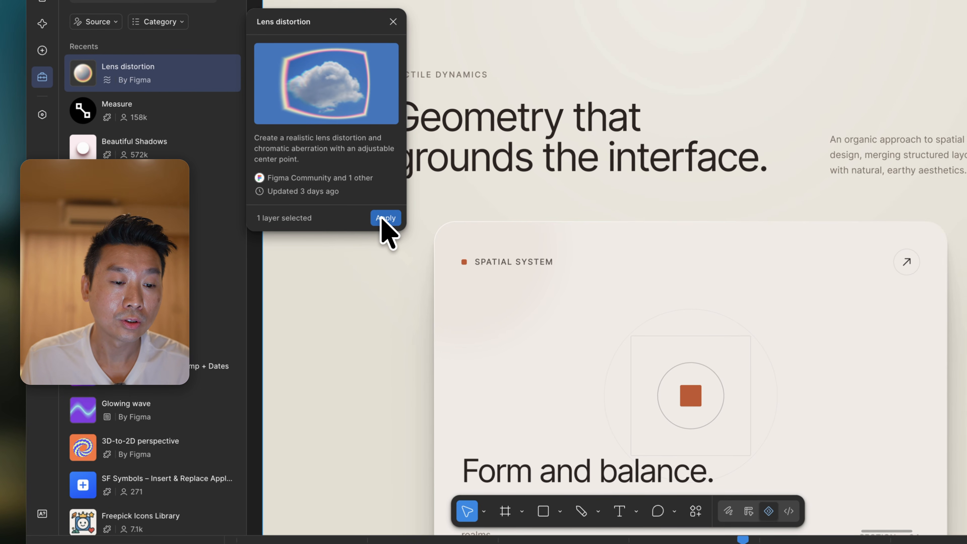
pyautogui.click(498, 268)
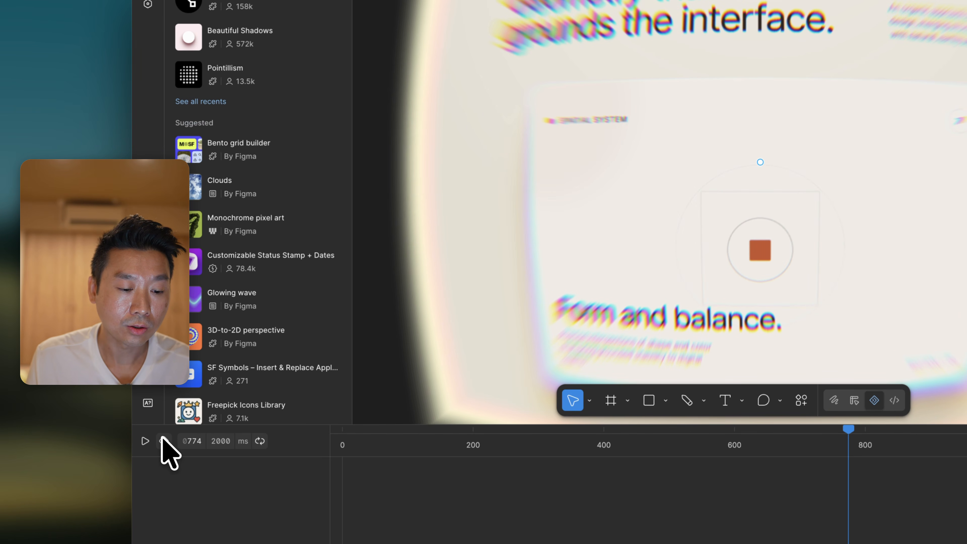
# Enable auto-keyframing and keyframe the Toolbox frame's lens Distortion at 1 with the playhead at 774 ms
pyautogui.click(163, 441)
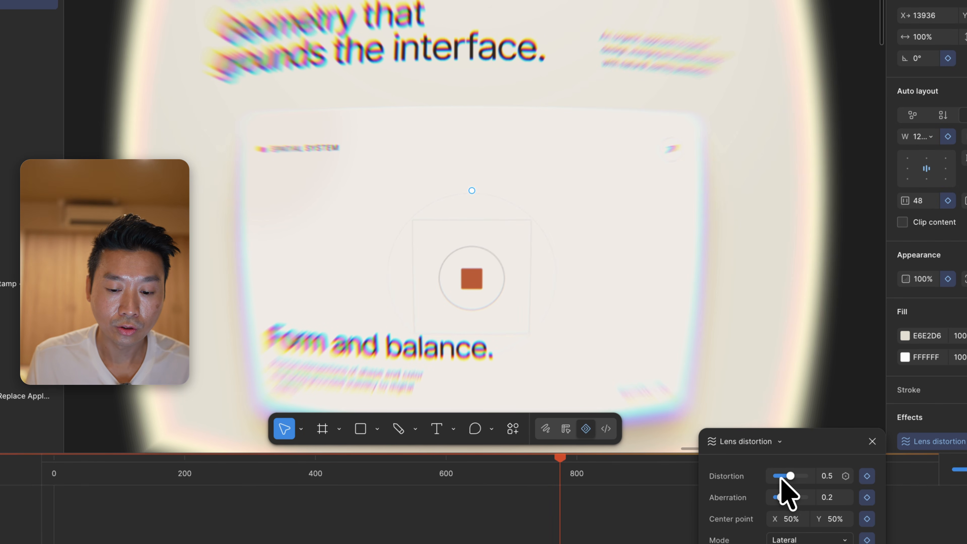
pyautogui.click(780, 477)
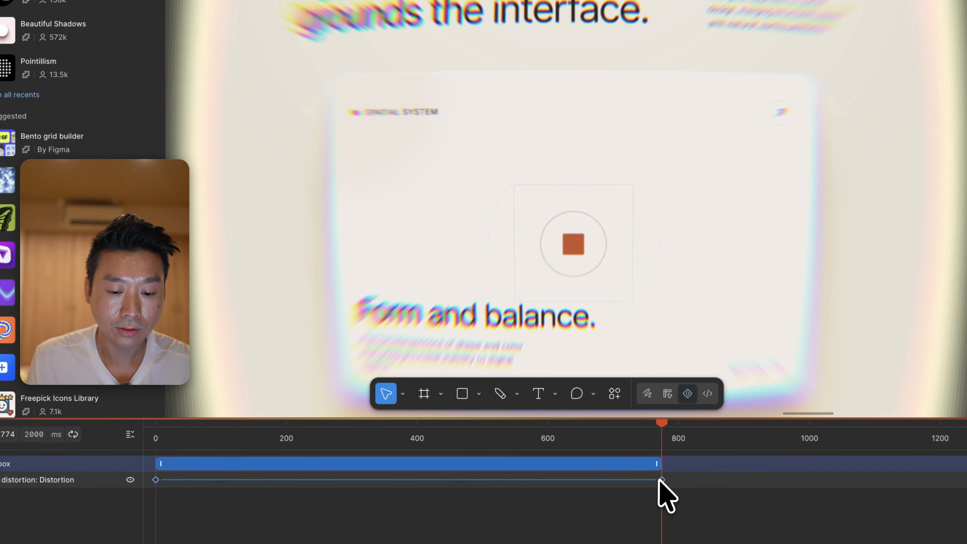
pyautogui.scroll(-5, 892, 311)
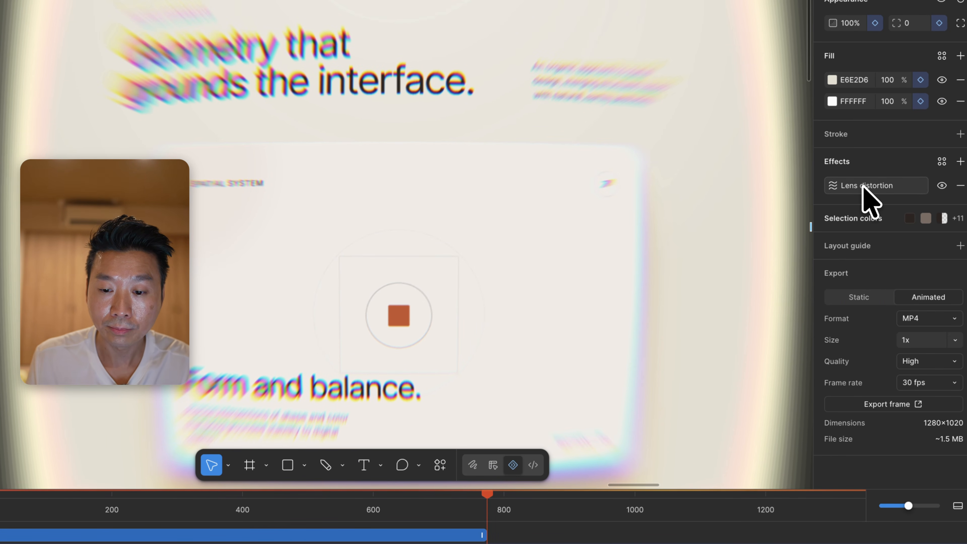
pyautogui.click(870, 200)
pyautogui.moveTo(708, 222); pyautogui.dragTo(750, 223)
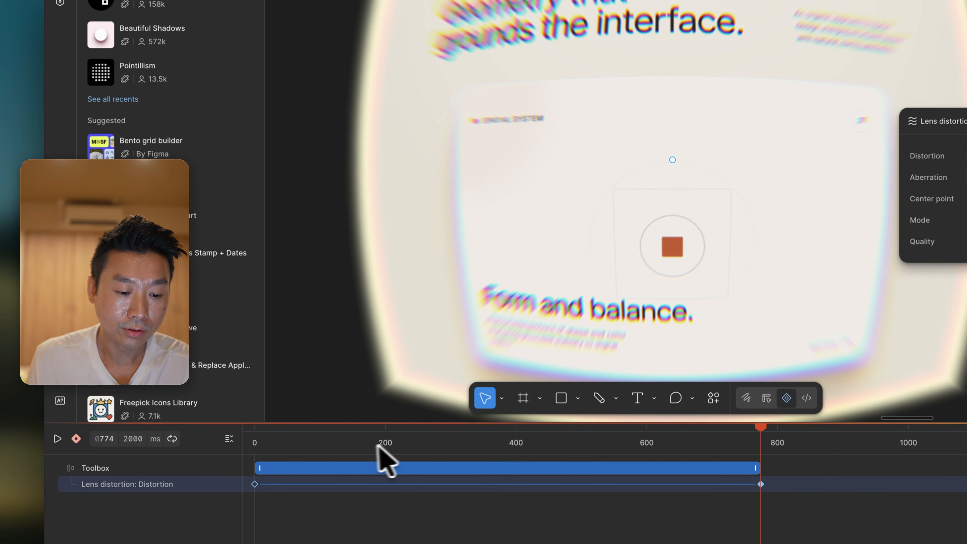
# At 0 ms, set the lens distortion's Distortion to 1, Aberration to 0.65 and mode to Longitudinal
pyautogui.moveTo(286, 502); pyautogui.dragTo(159, 501)
pyautogui.moveTo(271, 443); pyautogui.dragTo(238, 443)
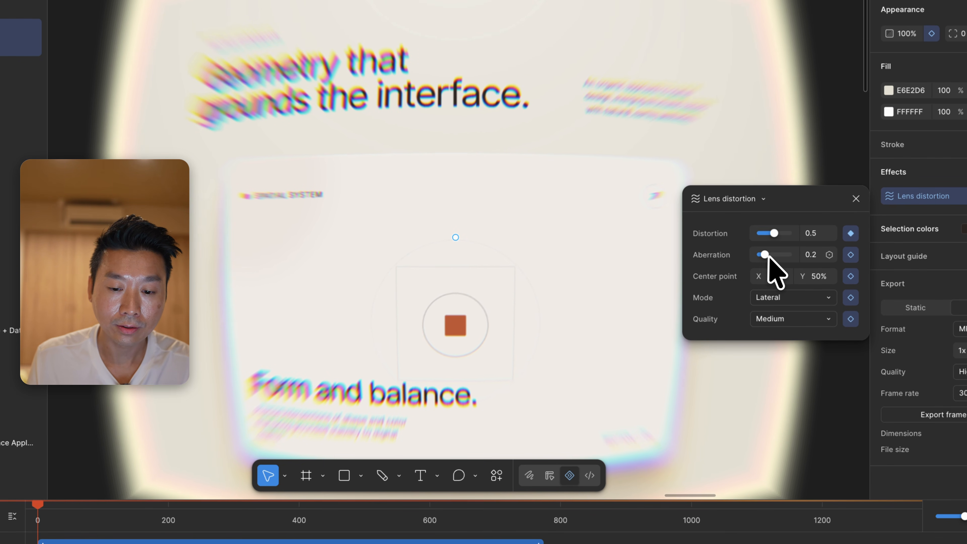
pyautogui.moveTo(765, 256)
pyautogui.mouseDown()
pyautogui.moveTo(801, 255)
pyautogui.moveTo(770, 254)
pyautogui.moveTo(776, 267)
pyautogui.mouseUp()
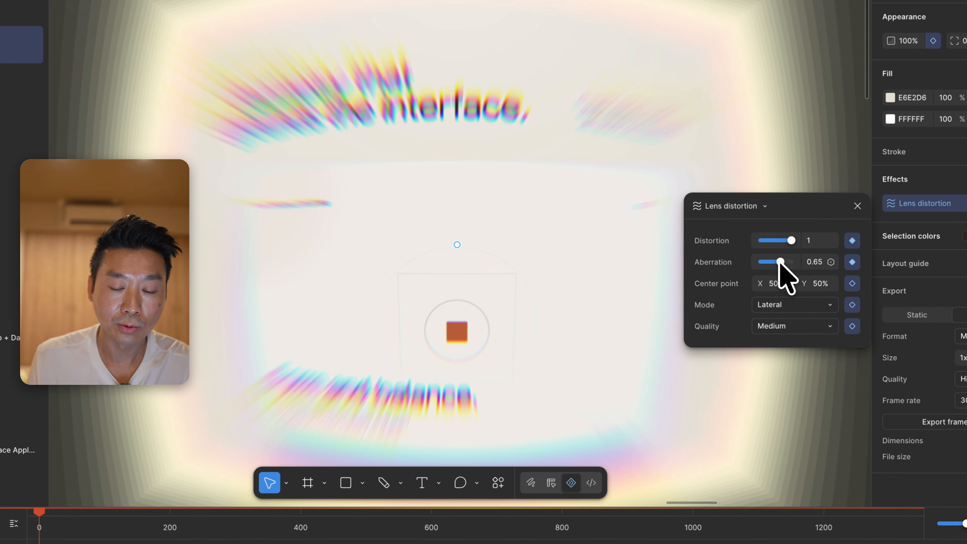
pyautogui.click(776, 306)
pyautogui.click(778, 324)
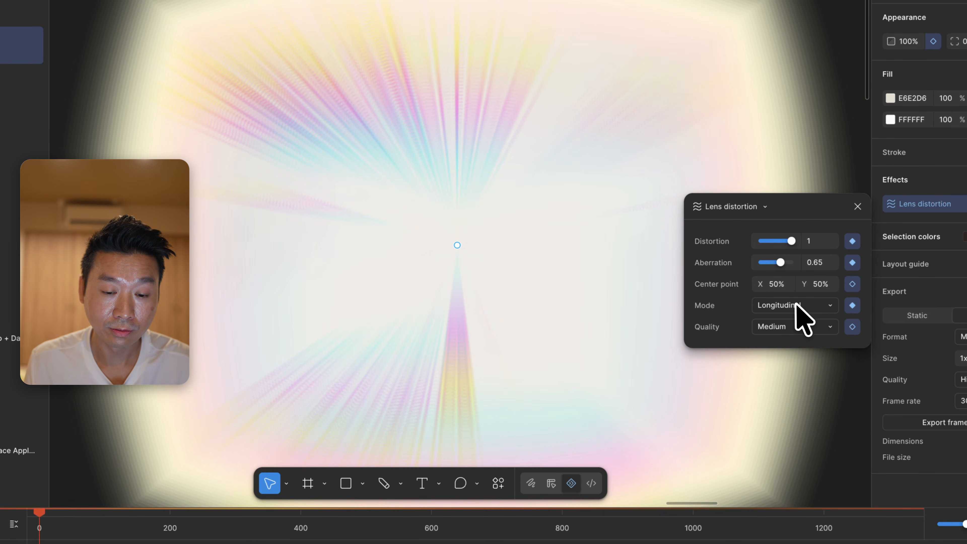
# Try High quality and the Anamorphic mode on the lens distortion, and return to Medium quality and Longitudinal mode
pyautogui.click(786, 328)
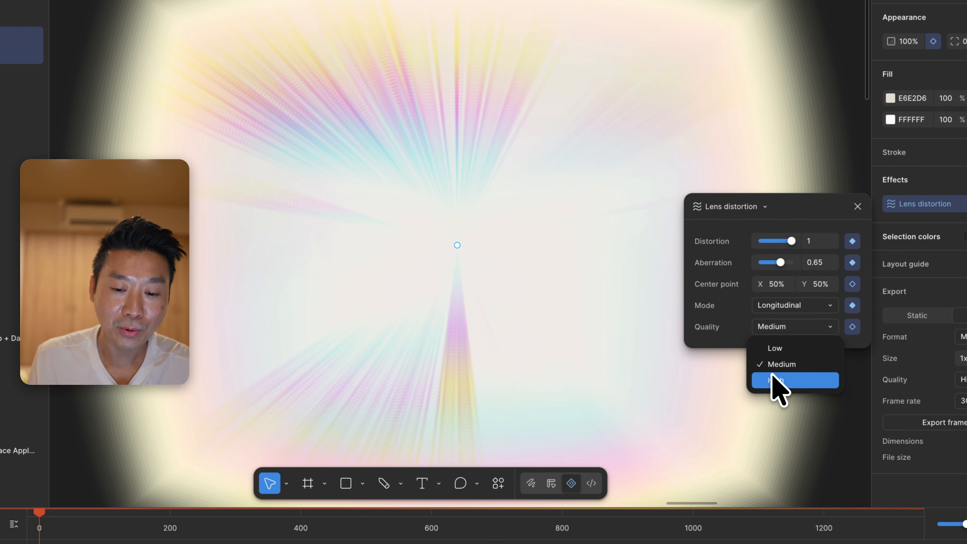
pyautogui.click(773, 379)
pyautogui.click(793, 324)
pyautogui.click(781, 362)
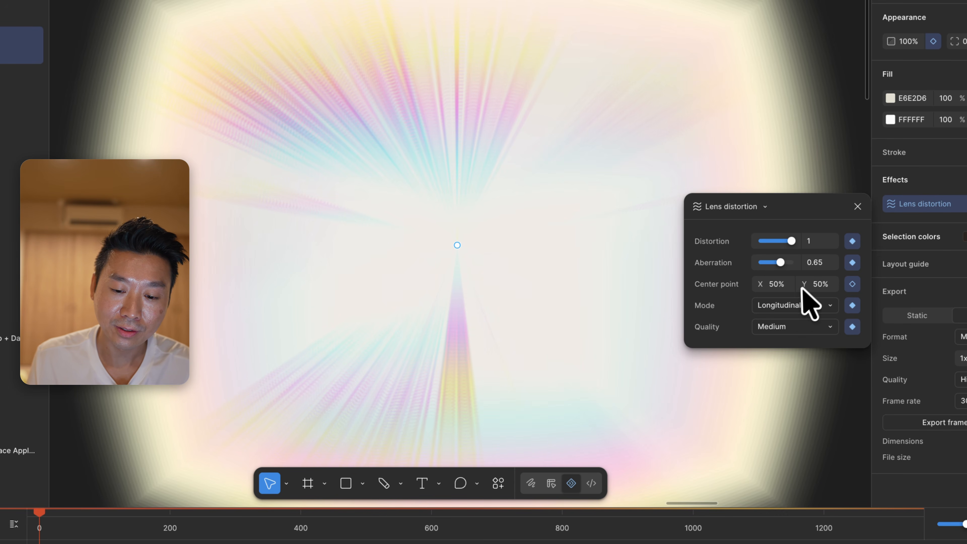
pyautogui.click(790, 308)
pyautogui.click(785, 322)
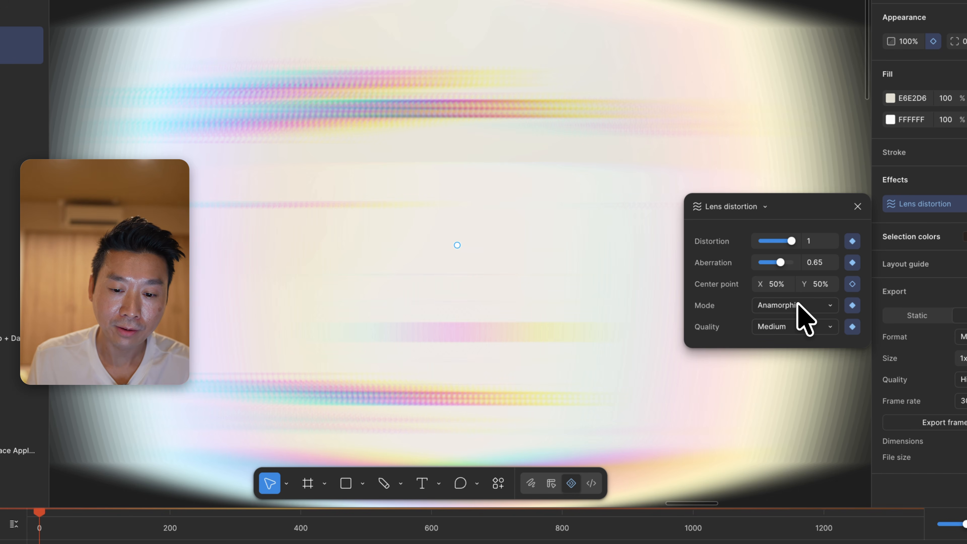
pyautogui.click(796, 304)
pyautogui.click(798, 289)
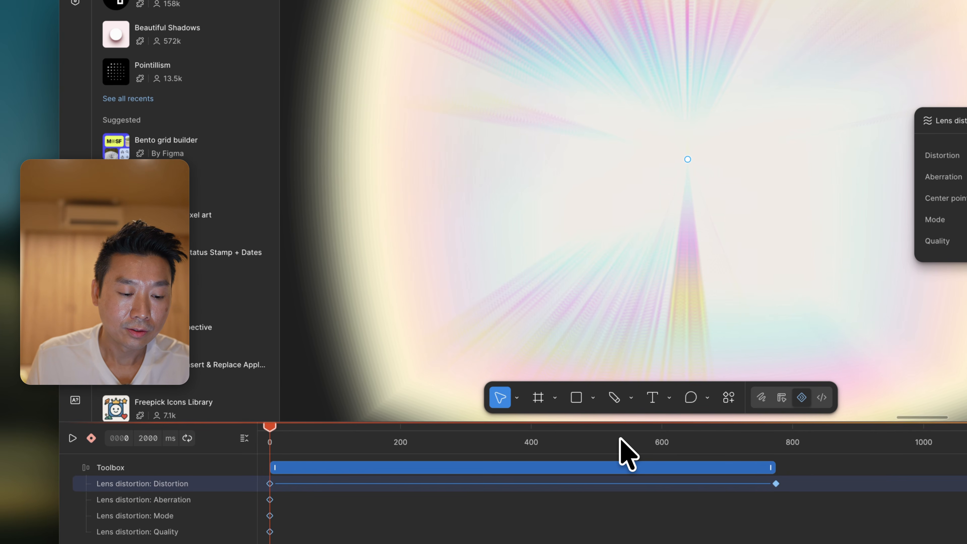
# At 774 ms, set the lens Aberration to 0 and Distortion to about 0.1, and play the animation from the start
pyautogui.moveTo(619, 437); pyautogui.dragTo(778, 431)
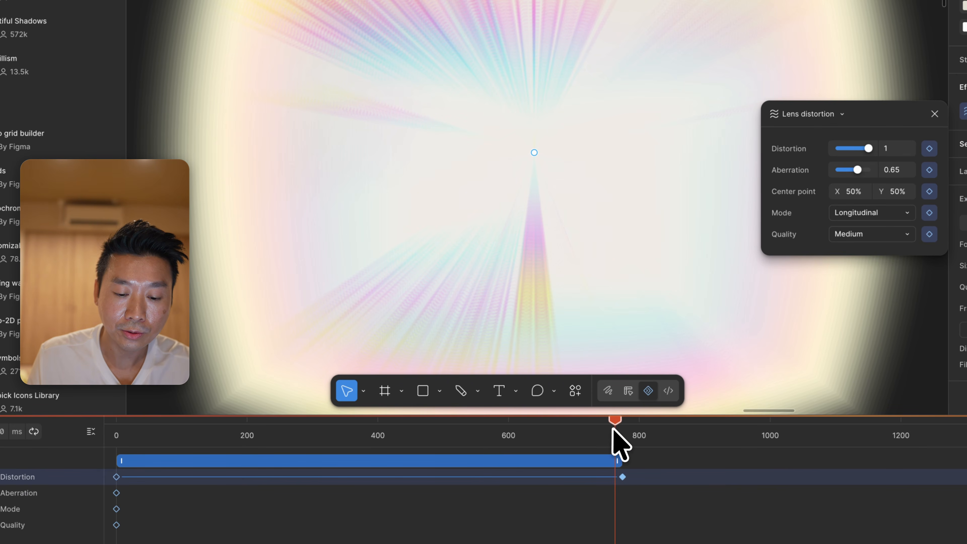
pyautogui.click(622, 428)
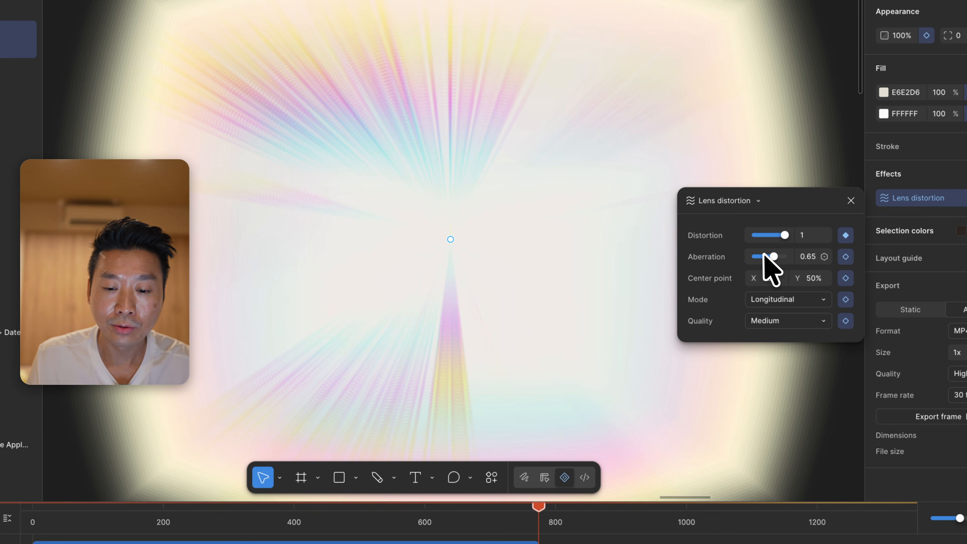
pyautogui.moveTo(765, 255); pyautogui.dragTo(758, 234)
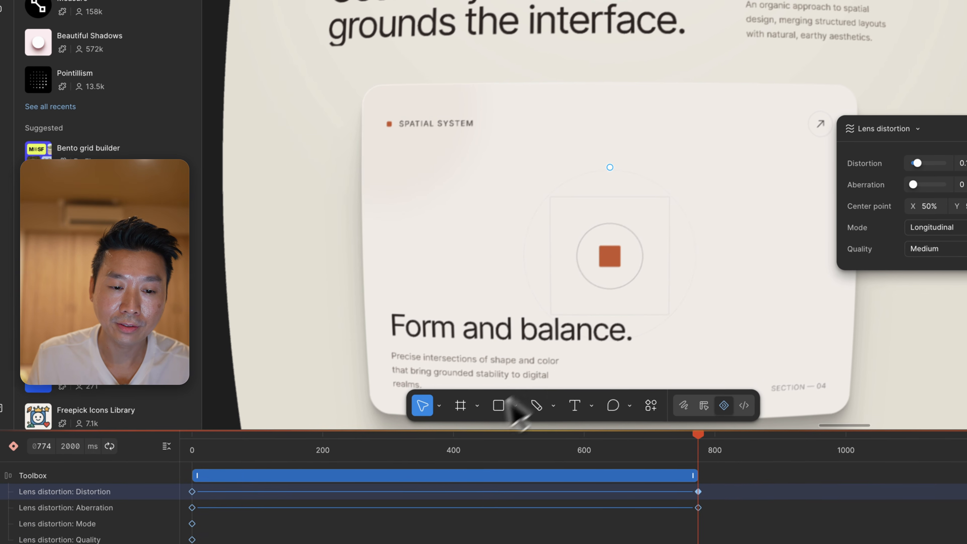
pyautogui.moveTo(262, 520); pyautogui.dragTo(181, 517)
pyautogui.moveTo(330, 450); pyautogui.dragTo(204, 452)
pyautogui.press('space')
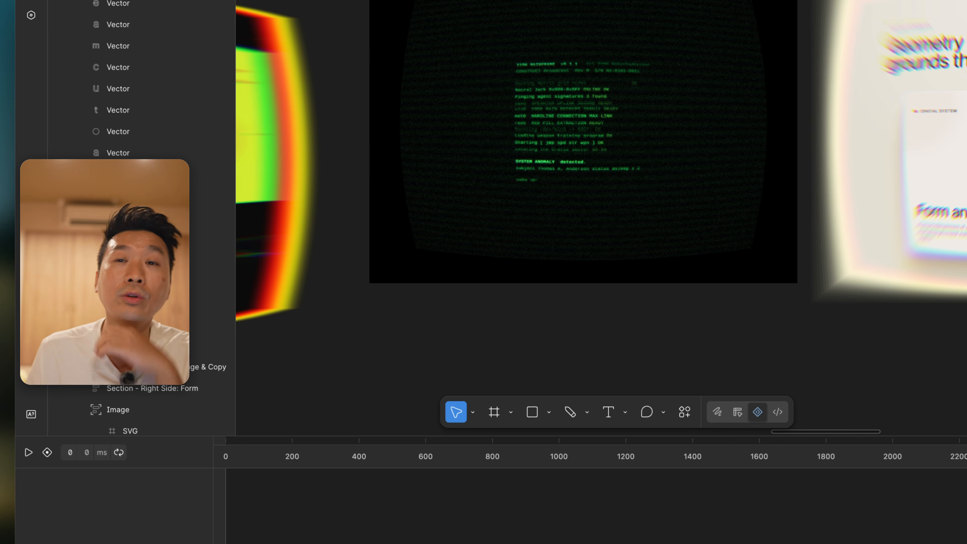
# Select the Custom Shaders frame and open its Matrix CRT effect to examine the scanline, curvature, glow and grain parameters
pyautogui.click(371, 64)
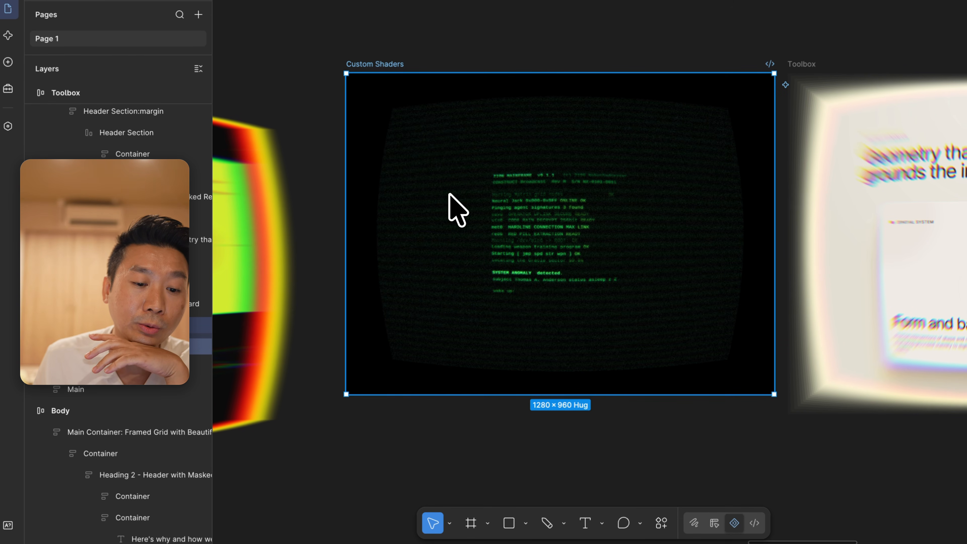
pyautogui.press('super+equal')
pyautogui.hscroll(-3, 449, 194)
pyautogui.scroll(1, 450, 194)
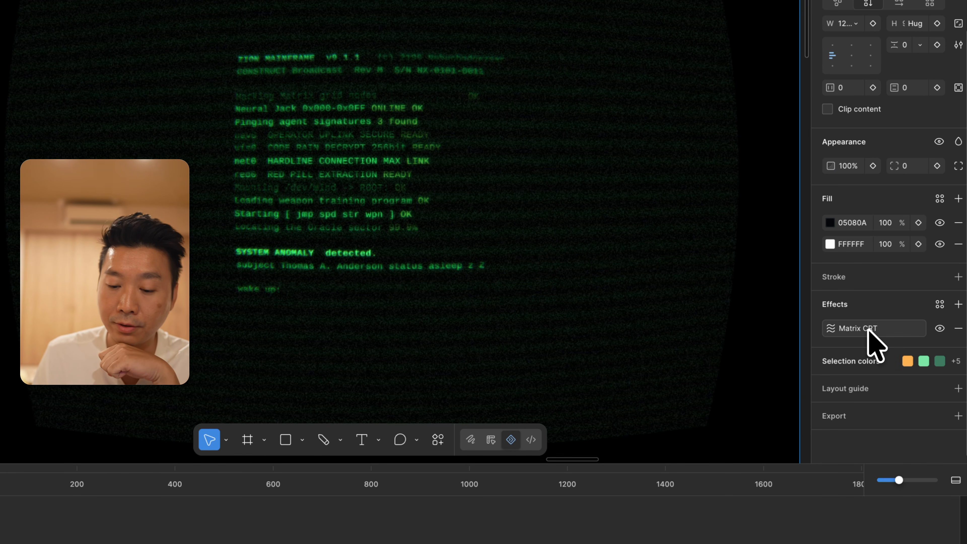
pyautogui.click(868, 329)
pyautogui.moveTo(713, 366)
pyautogui.mouseDown()
pyautogui.moveTo(695, 367)
pyautogui.moveTo(710, 370)
pyautogui.mouseUp()
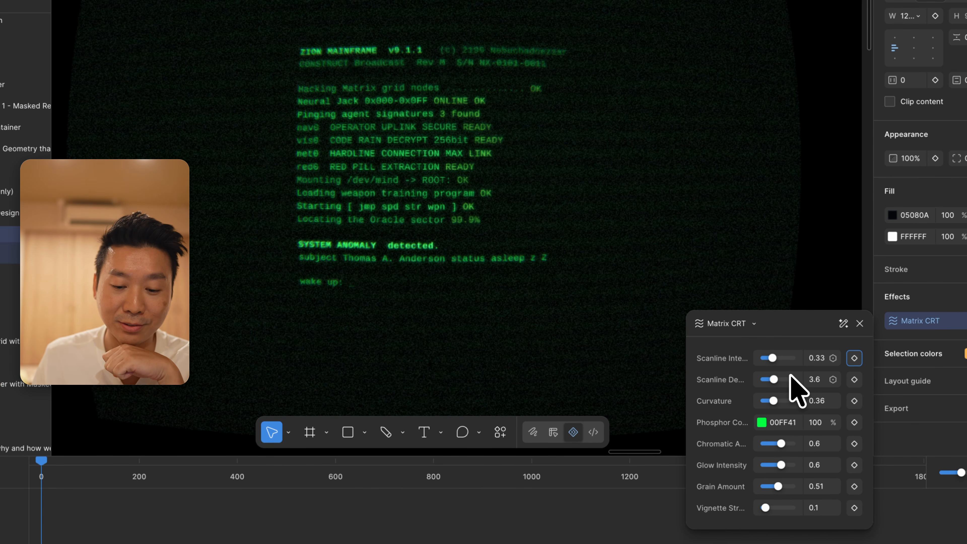
pyautogui.click(790, 377)
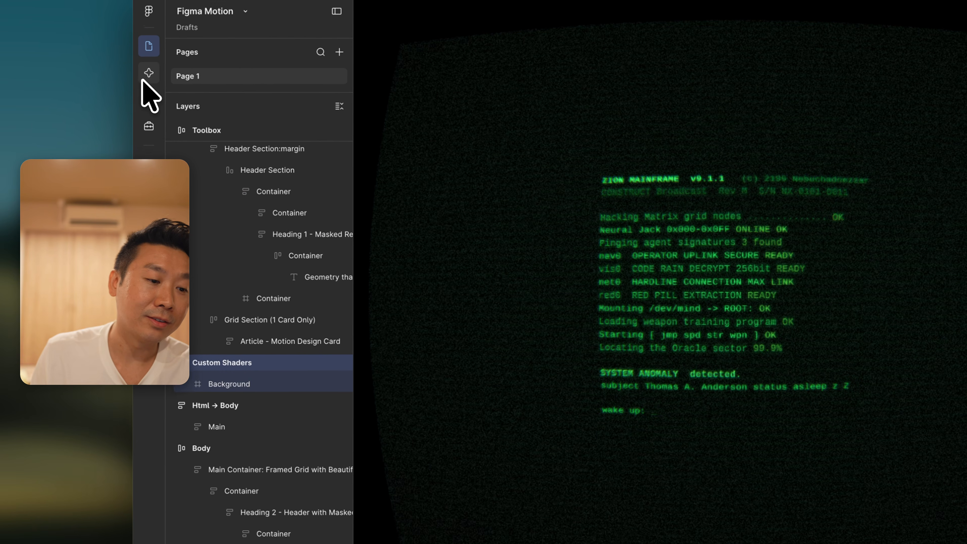
# Open the AI chat and review the Matrix CRT shader request, its enlarged reference image and the generated effect
pyautogui.click(157, 86)
pyautogui.scroll(2, 244, 230)
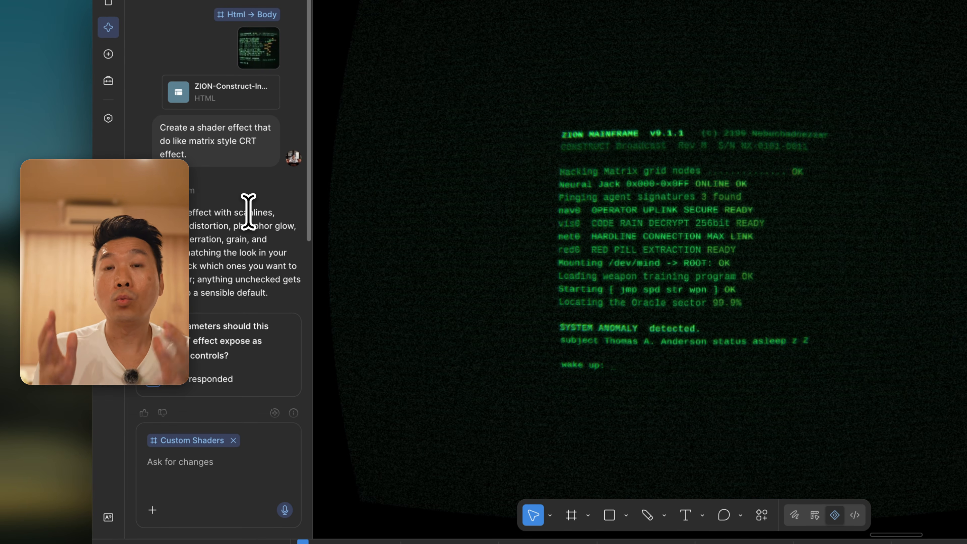
pyautogui.click(249, 92)
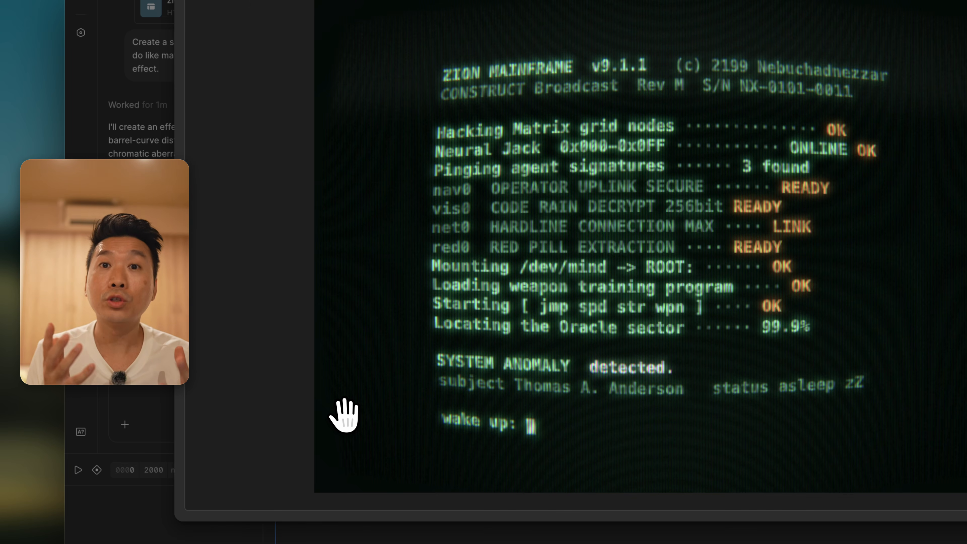
pyautogui.click(184, 6)
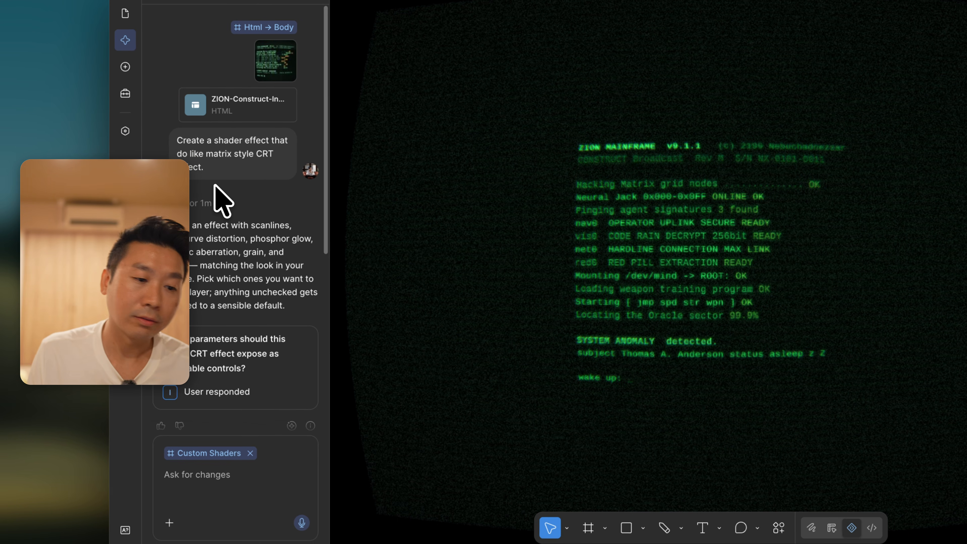
pyautogui.scroll(-10, 193, 243)
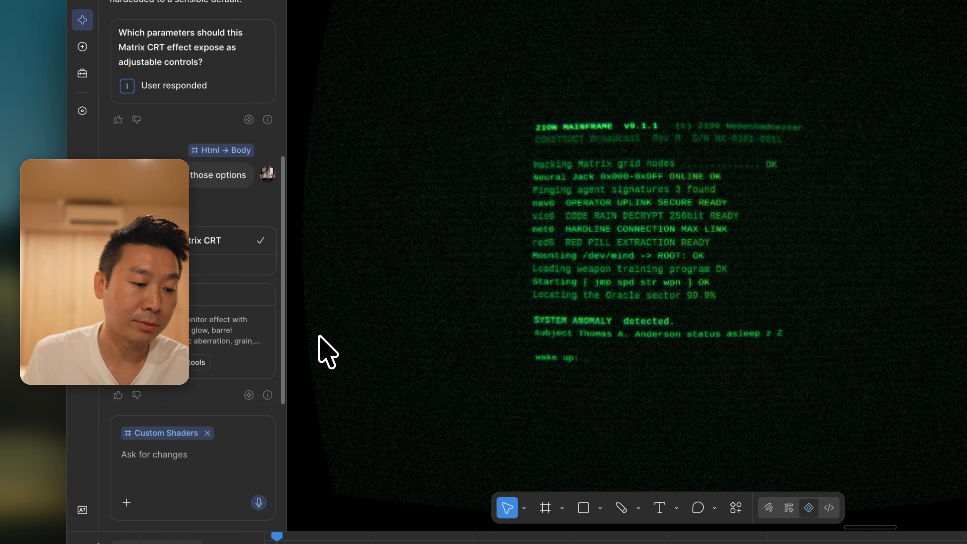
# Compare the Custom Shaders frame with its Matrix CRT effect hidden and shown
pyautogui.hscroll(-3, 371, 288)
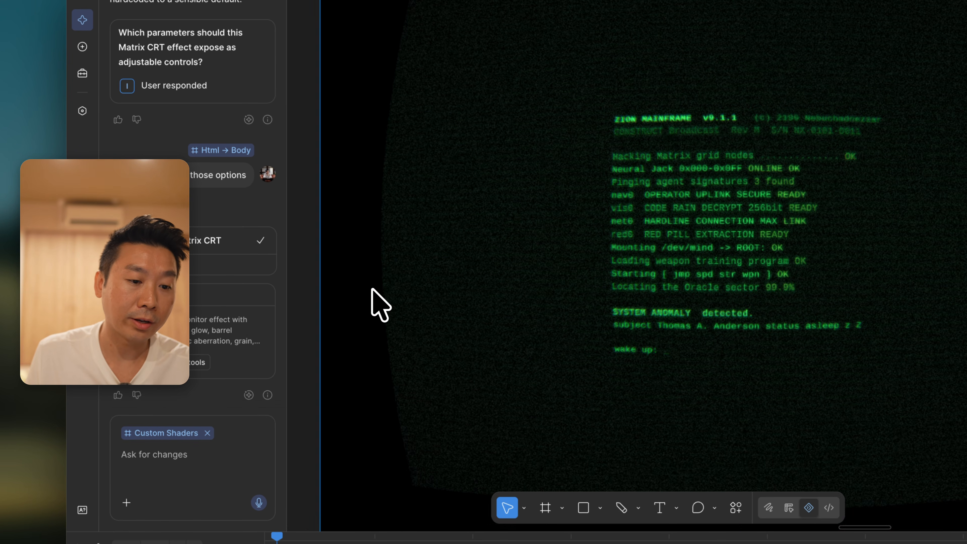
pyautogui.hscroll(2, 371, 288)
pyautogui.hscroll(-3, 619, 267)
pyautogui.scroll(2, 618, 266)
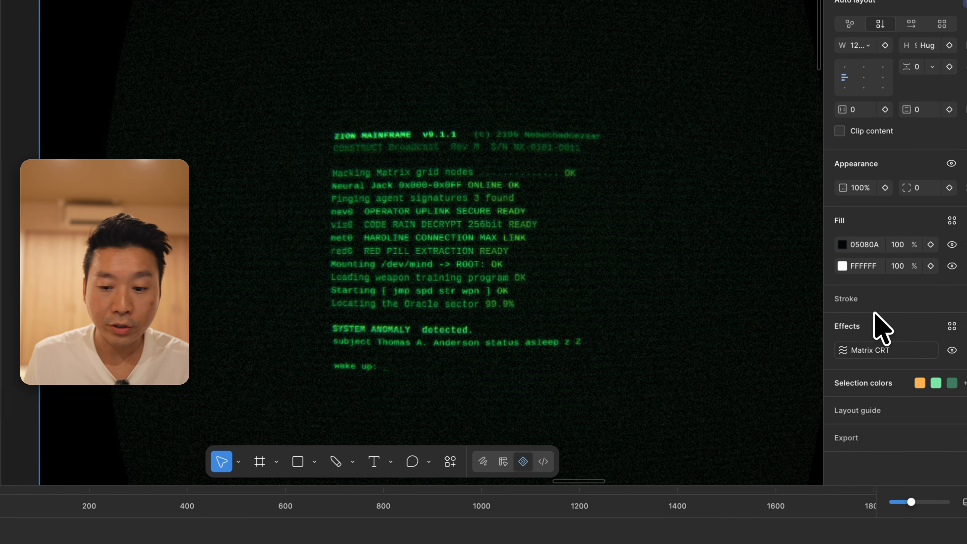
pyautogui.click(951, 350)
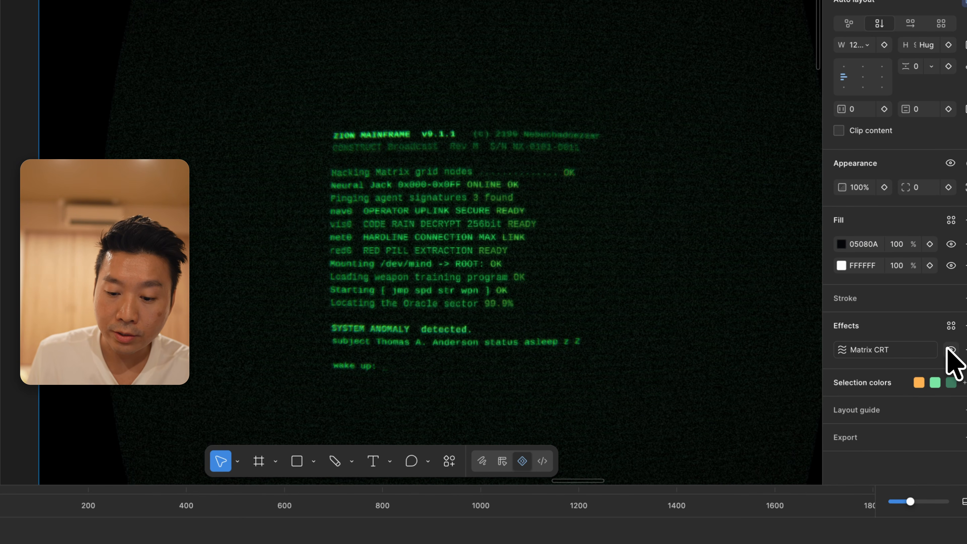
pyautogui.click(951, 349)
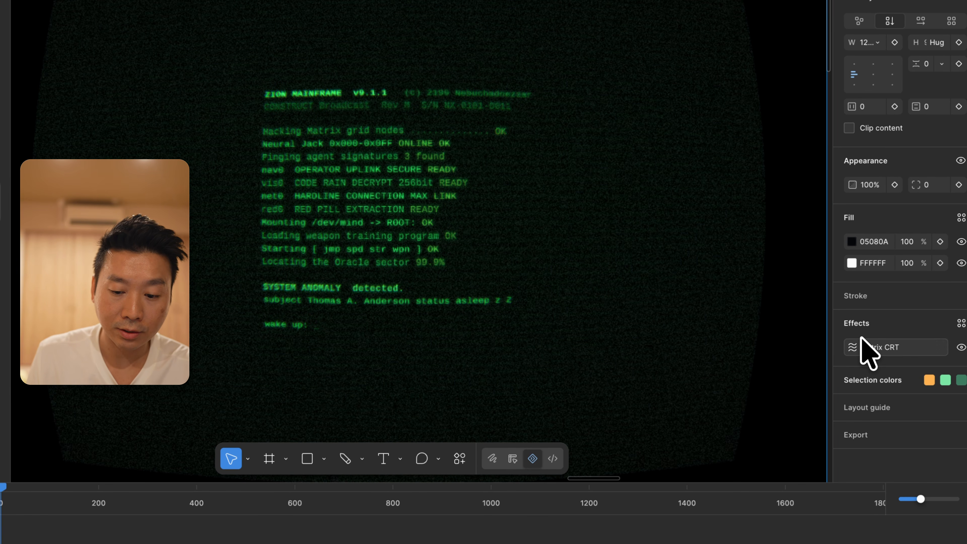
# Enable automatic keyframing and set the Matrix CRT effect's Scanline Intensity to 0.52 at about 1000 ms
pyautogui.click(869, 353)
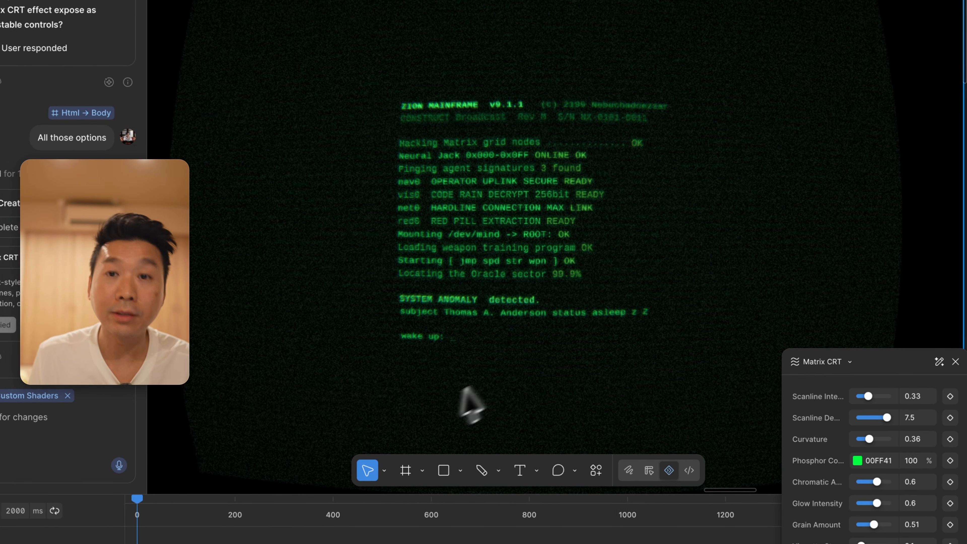
pyautogui.press('k')
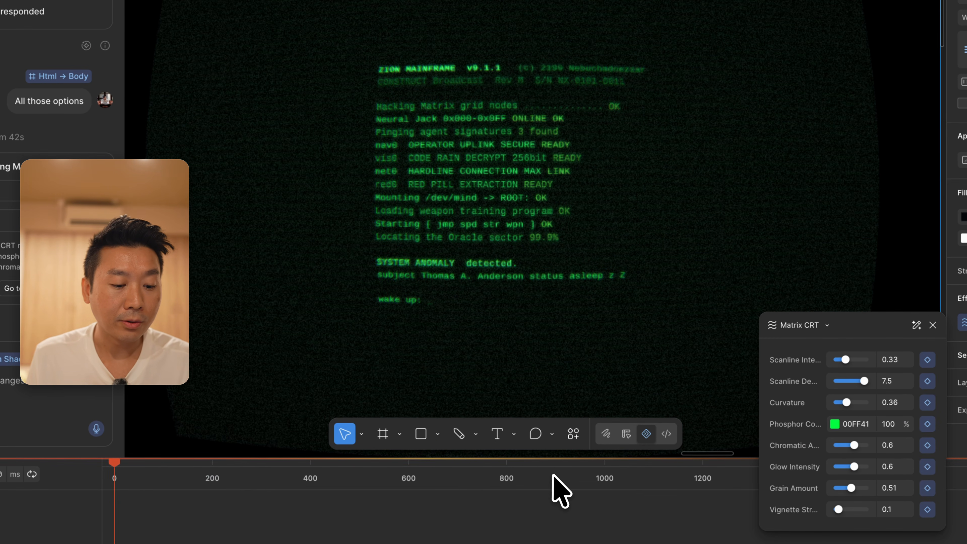
pyautogui.moveTo(615, 472); pyautogui.dragTo(607, 474)
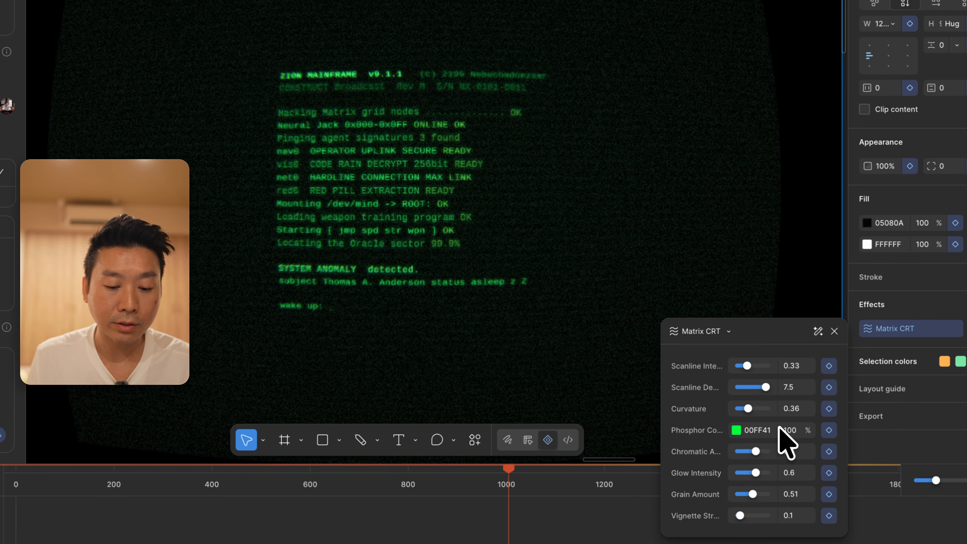
pyautogui.moveTo(754, 366); pyautogui.dragTo(754, 367)
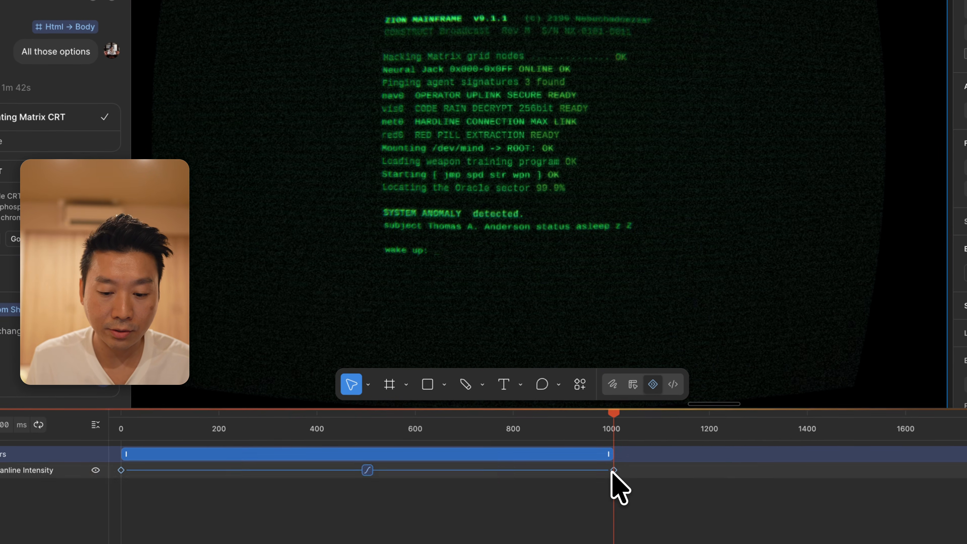
# At the Scanline Intensity keyframe near 1000 ms, set the Matrix CRT effect's Curvature to 0.91
pyautogui.click(602, 476)
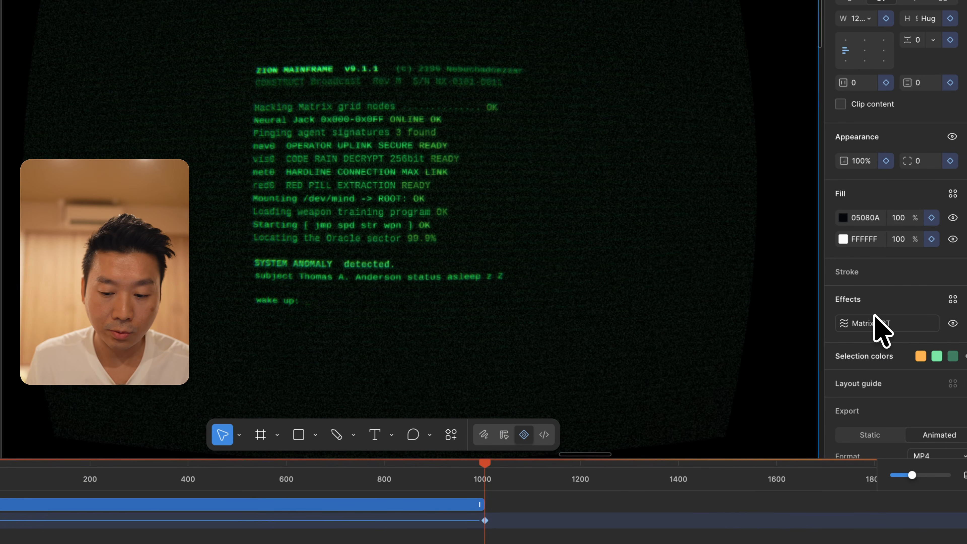
pyautogui.click(874, 316)
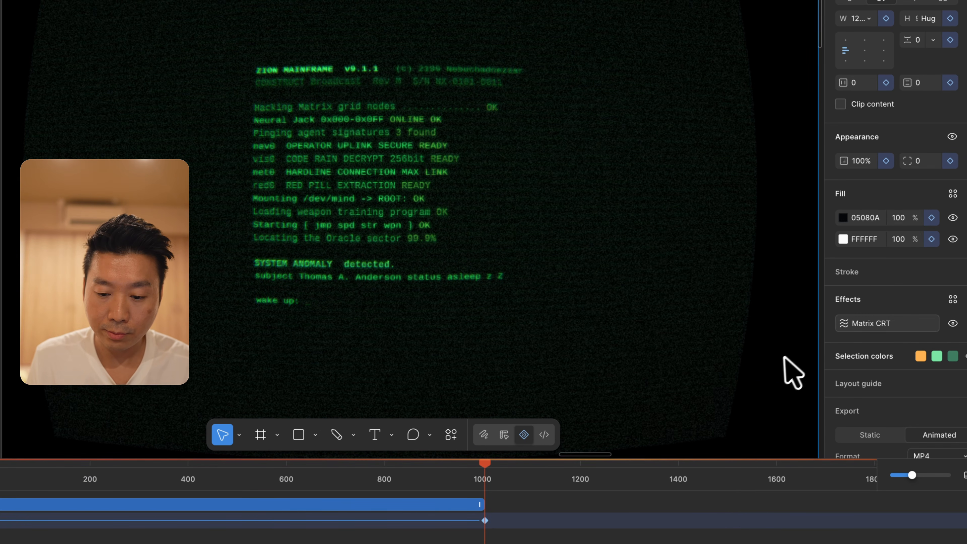
pyautogui.moveTo(715, 360); pyautogui.dragTo(717, 403)
pyautogui.click(742, 402)
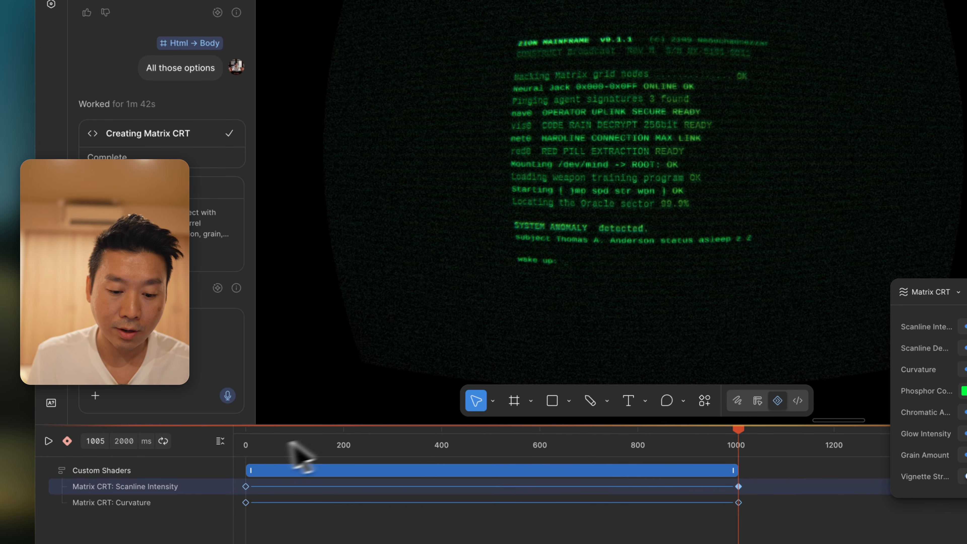
pyautogui.click(263, 443)
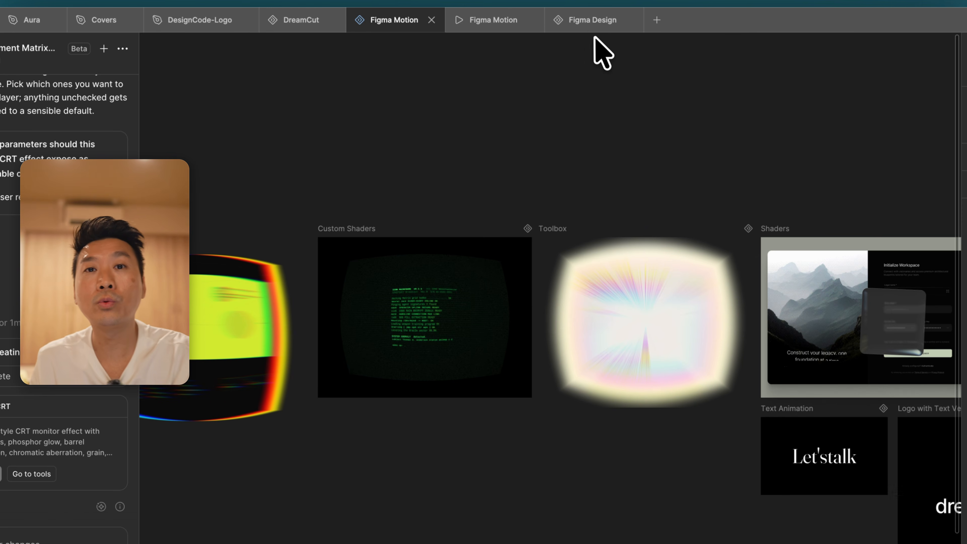
# Switch to the Figma Design file and examine the portfolio-noir page with the AI chat open
pyautogui.click(602, 57)
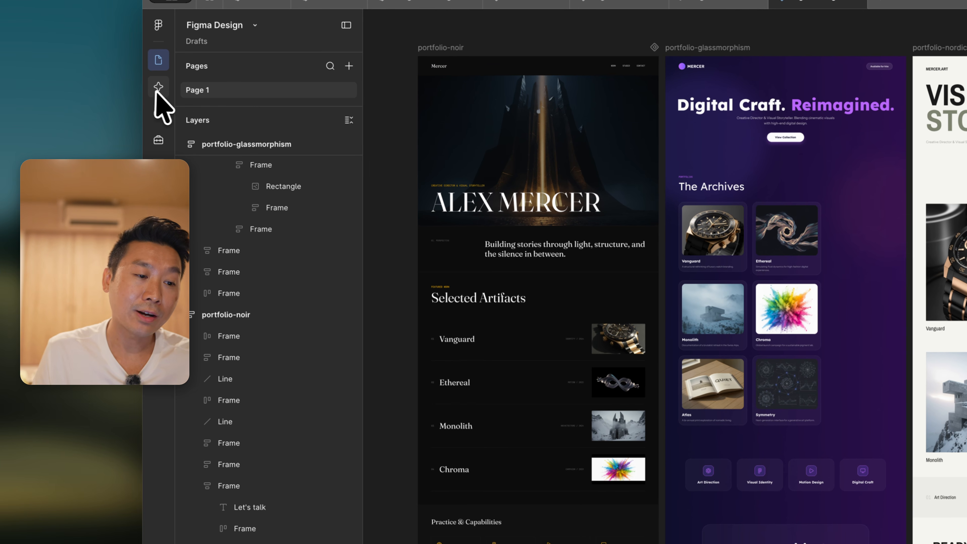
pyautogui.click(158, 88)
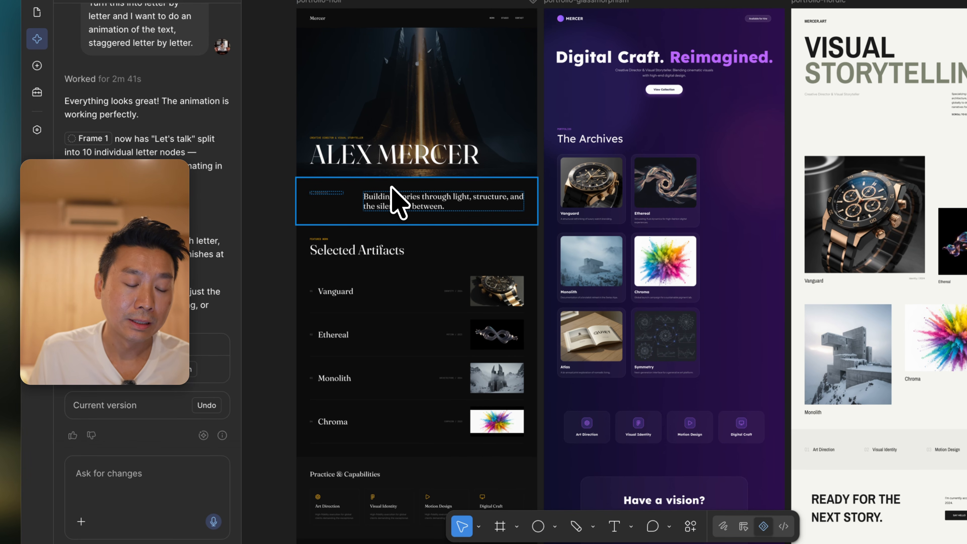
pyautogui.scroll(-3, 478, 233)
pyautogui.scroll(-3, 392, 189)
pyautogui.scroll(1, 391, 195)
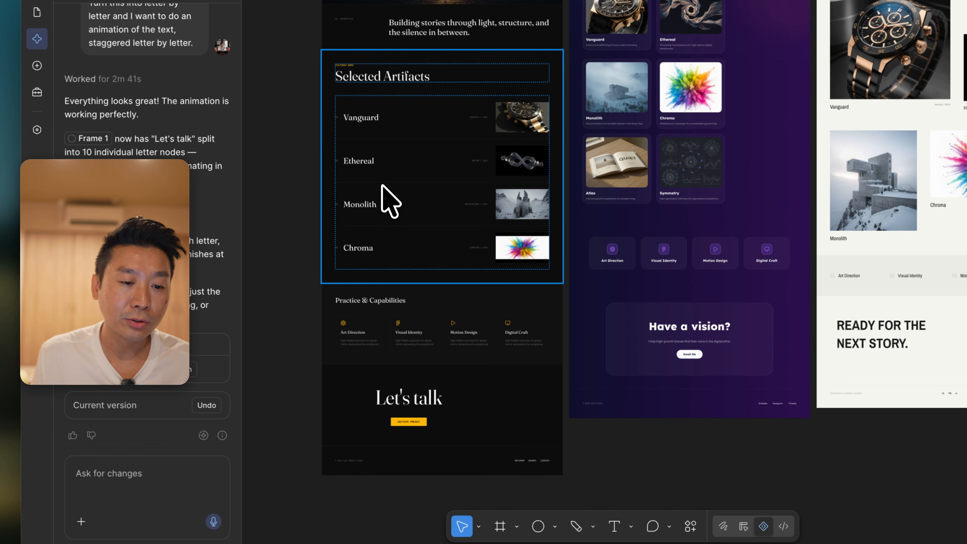
pyautogui.scroll(5, 391, 199)
pyautogui.scroll(5, 383, 187)
# Select the Selected Artifacts section of portfolio-noir and review the page from there down to the Let's talk section
pyautogui.click(471, 173)
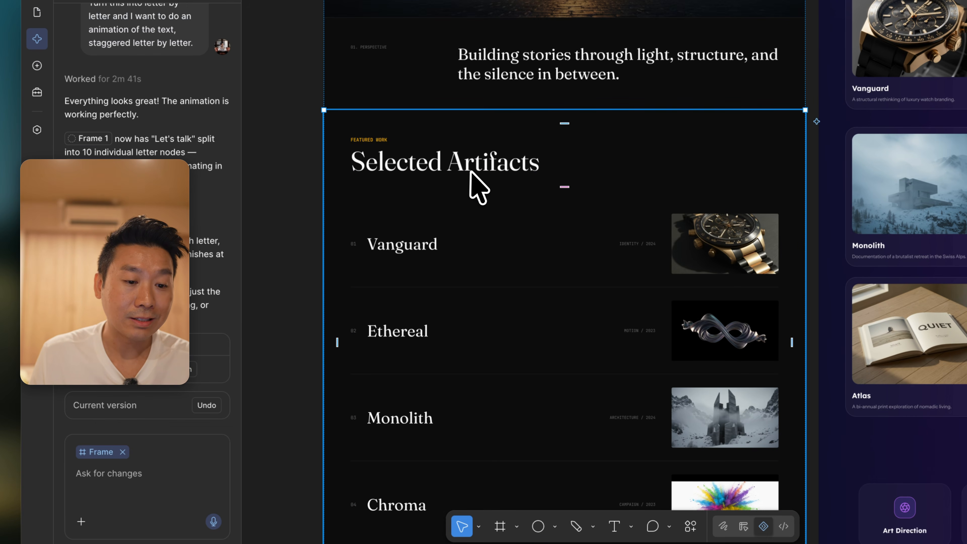
pyautogui.scroll(-5, 493, 296)
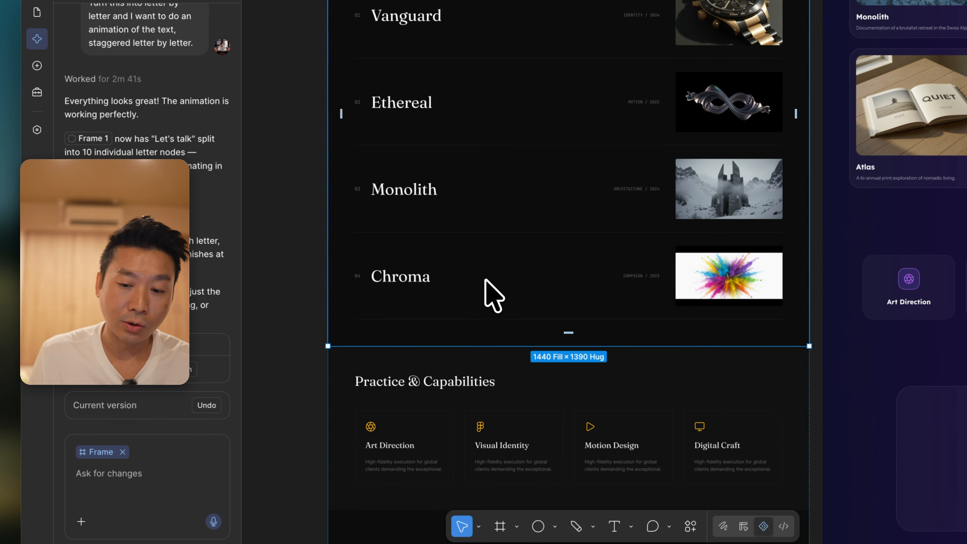
pyautogui.scroll(-2, 493, 296)
pyautogui.hscroll(3, 494, 296)
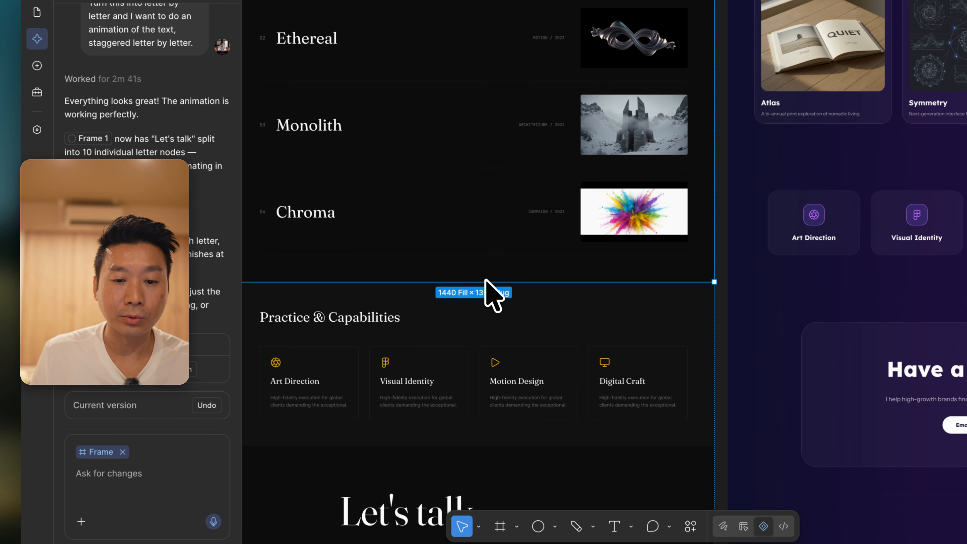